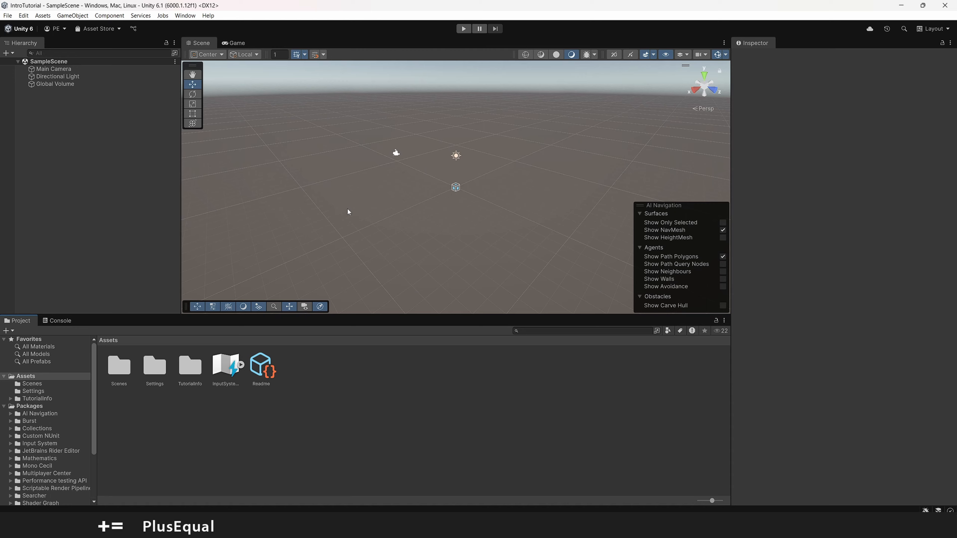
- Dock the AI Navigation and Tools overlays into the toolbar strip along the lower edge of the Scene view
{"action": "left_click_drag", "start_coordinate": [347, 209], "coordinate": [394, 178], "text": "alt"}
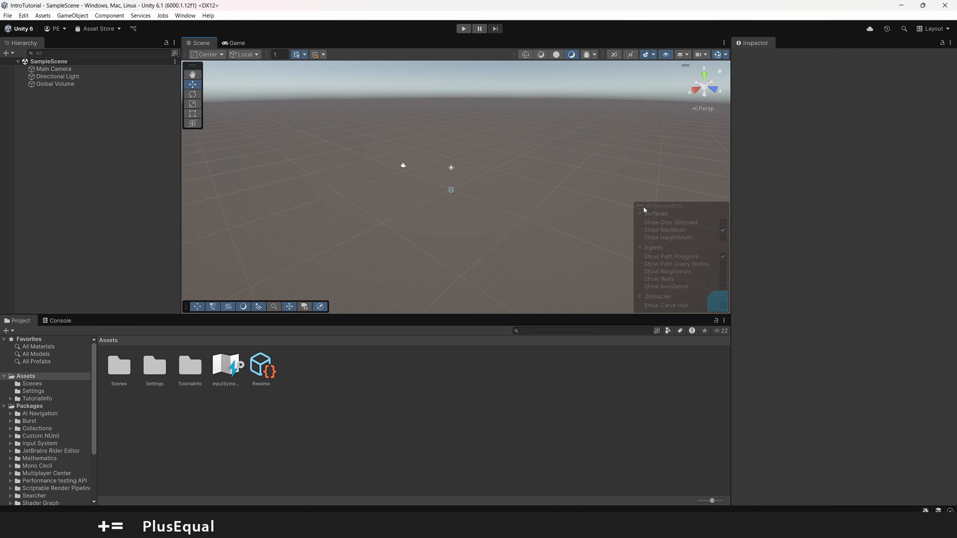
{"action": "left_click_drag", "start_coordinate": [653, 217], "coordinate": [183, 306]}
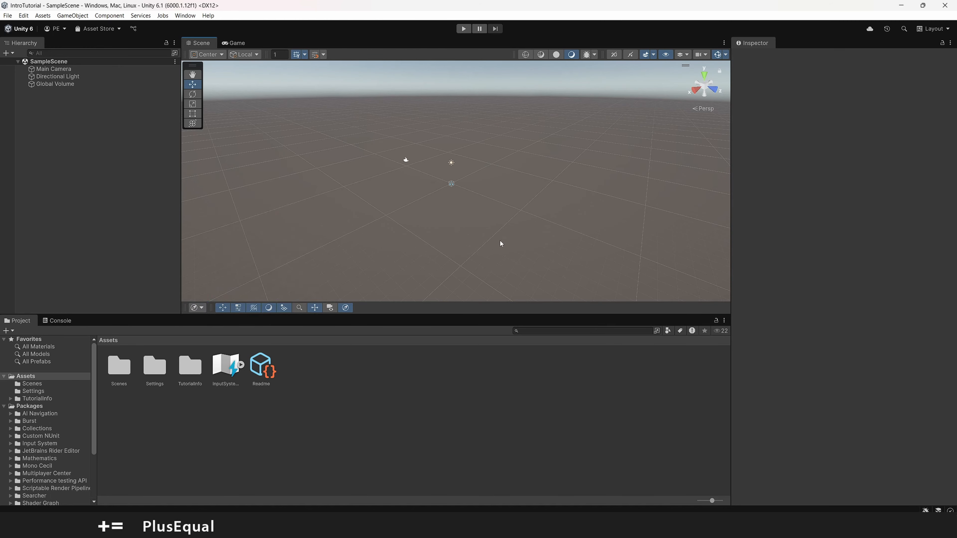
{"action": "left_click_drag", "start_coordinate": [192, 64], "coordinate": [376, 311]}
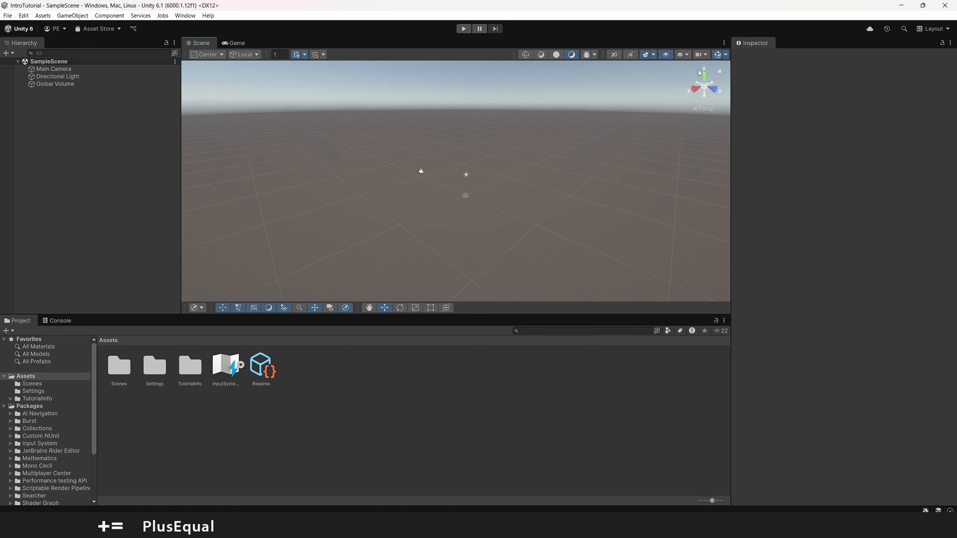
- Examine the scene along its different axes with the orientation gizmo
{"action": "left_click", "coordinate": [713, 89]}
{"action": "left_click", "coordinate": [694, 85]}
{"action": "left_click", "coordinate": [704, 77]}
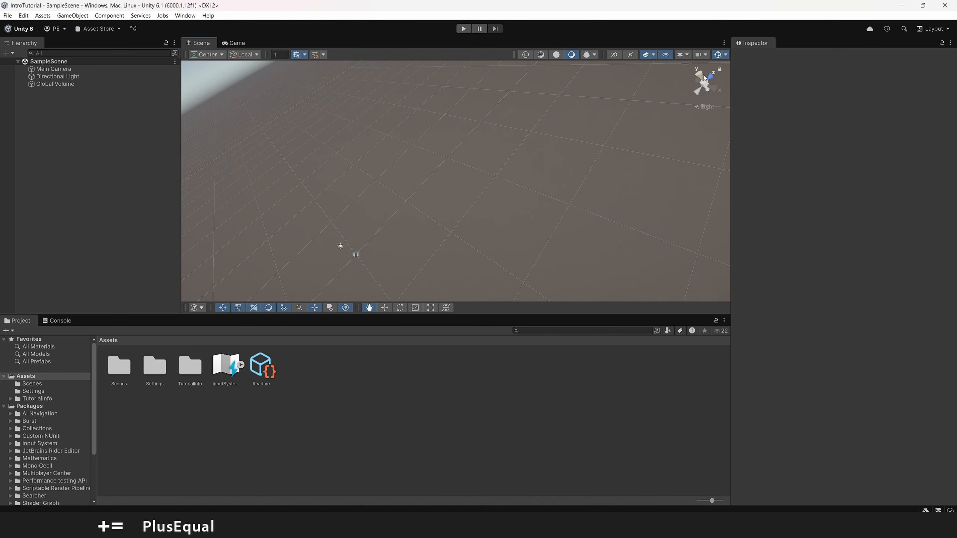
{"action": "left_click", "coordinate": [715, 88]}
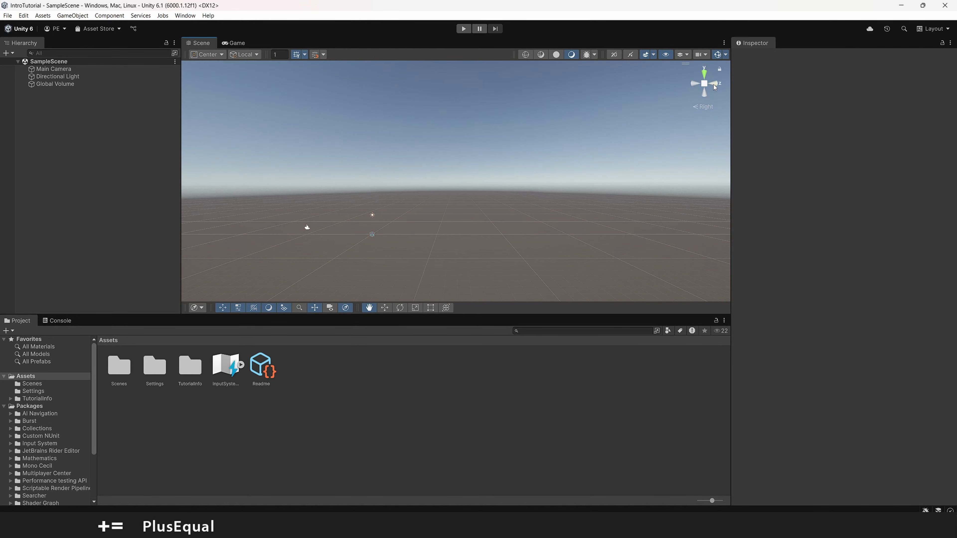
{"action": "left_click", "coordinate": [715, 88]}
{"action": "left_click", "coordinate": [704, 77]}
{"action": "left_click", "coordinate": [704, 76]}
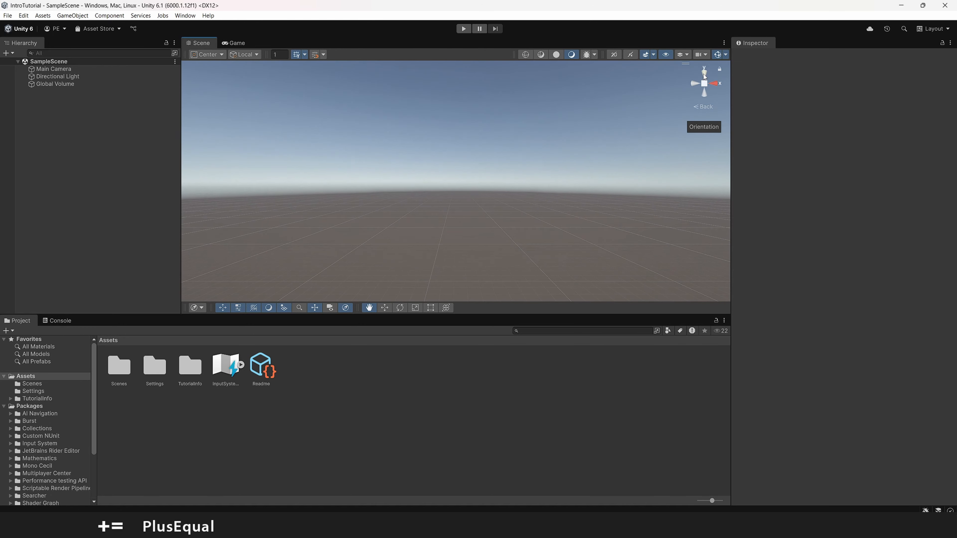
{"action": "left_click", "coordinate": [703, 76]}
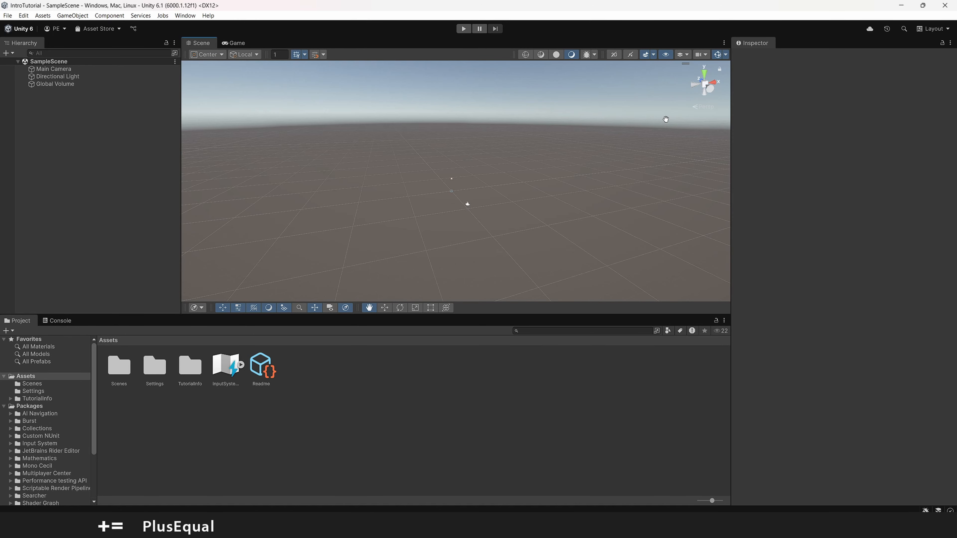
- Inspect the properties of the Main Camera, Directional Light and Global Volume objects in turn
{"action": "left_click", "coordinate": [13, 54]}
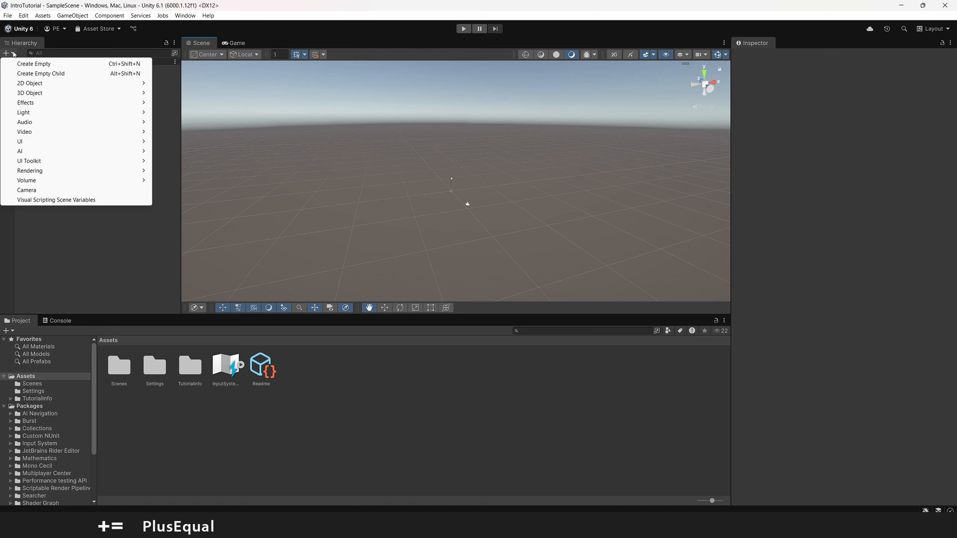
{"action": "left_click", "coordinate": [14, 53]}
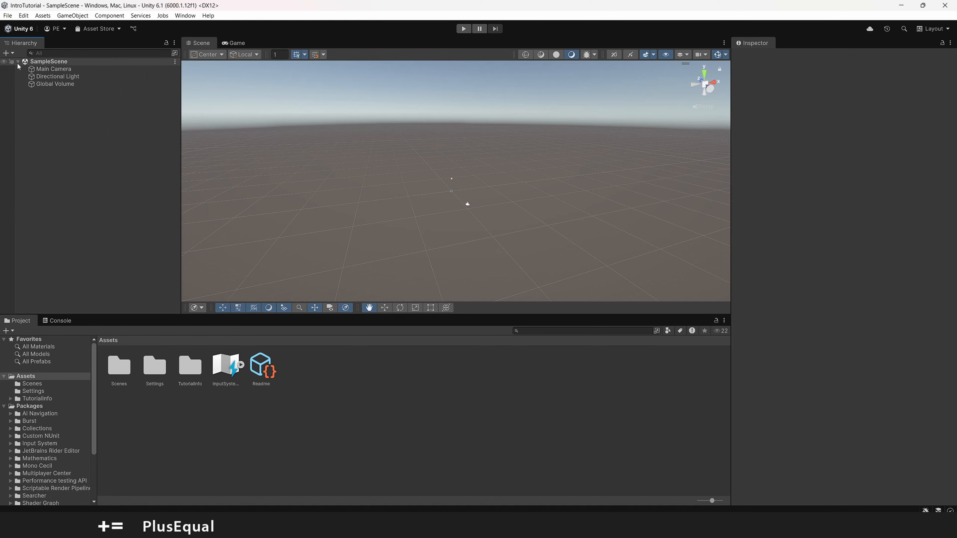
{"action": "left_click", "coordinate": [66, 70]}
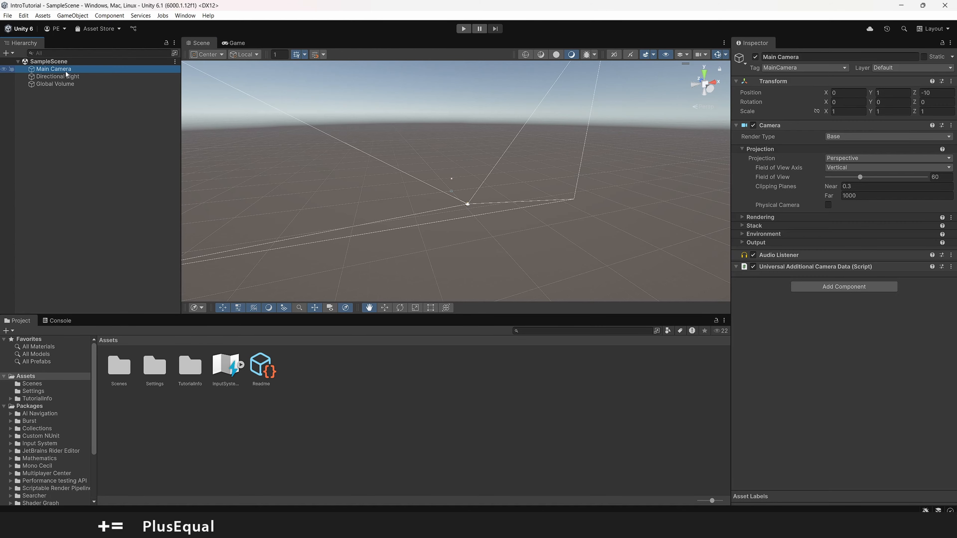
{"action": "key", "text": "f"}
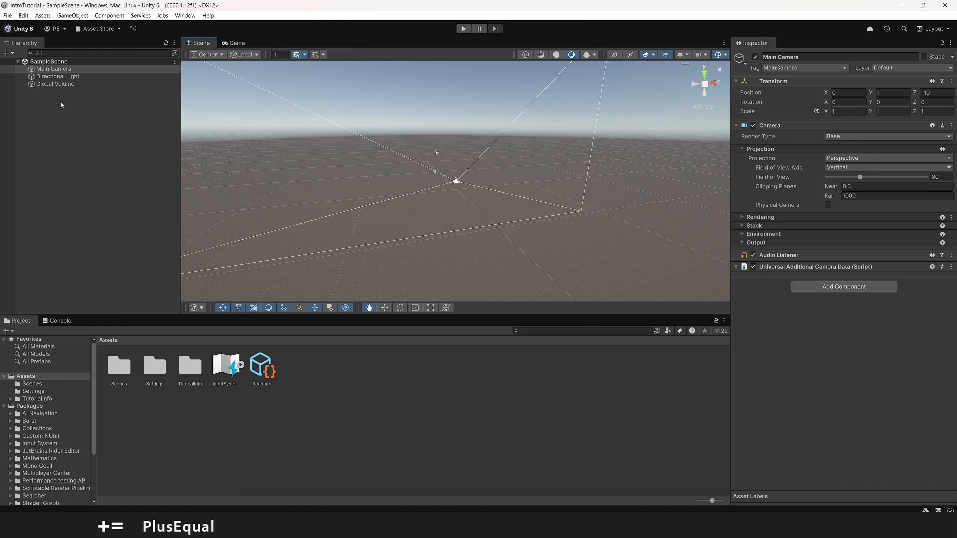
{"action": "left_click", "coordinate": [57, 77]}
{"action": "left_click", "coordinate": [57, 84]}
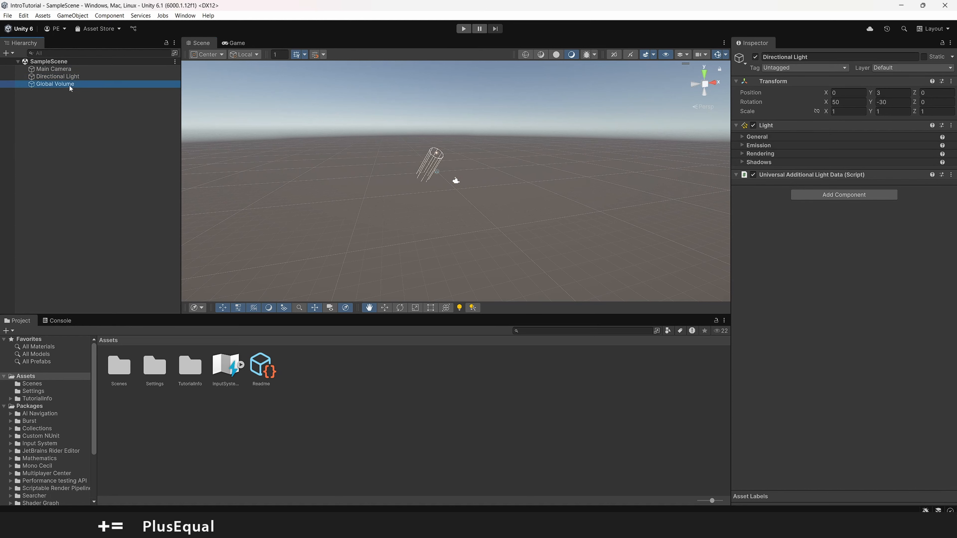
{"action": "key", "text": "f"}
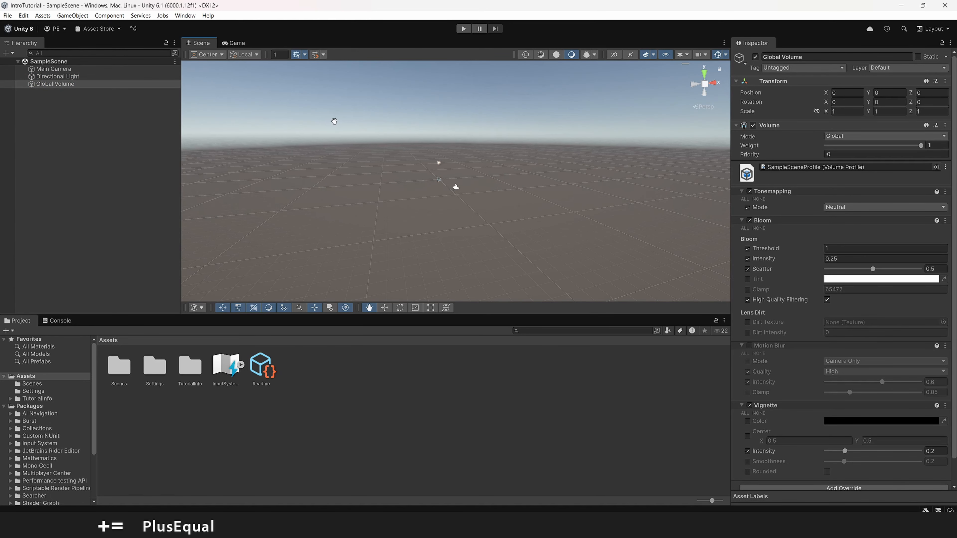
- Add a 3D cube to SampleScene, frame it in the Scene view and save the scene
{"action": "left_click", "coordinate": [54, 69]}
{"action": "left_click", "coordinate": [9, 52]}
{"action": "mouse_move", "coordinate": [97, 95]}
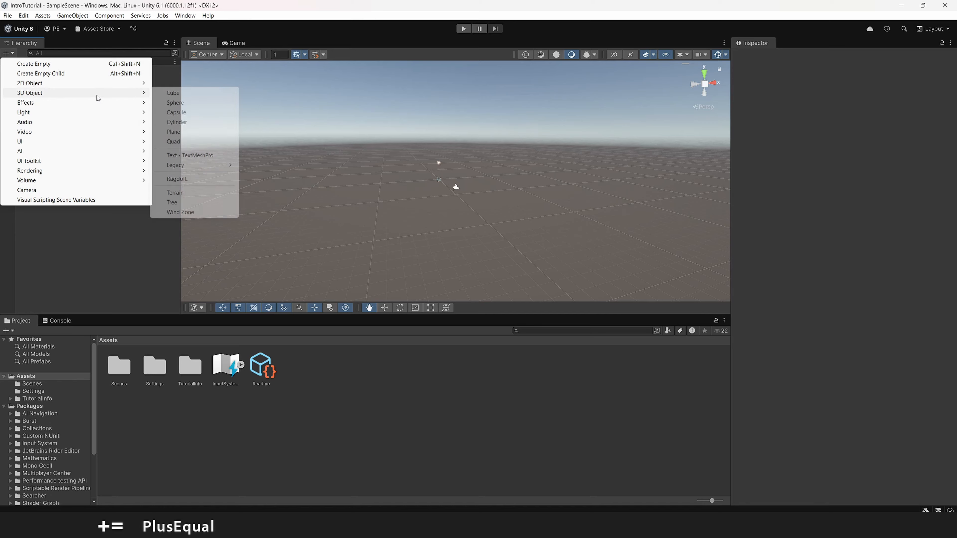
{"action": "left_click", "coordinate": [172, 93]}
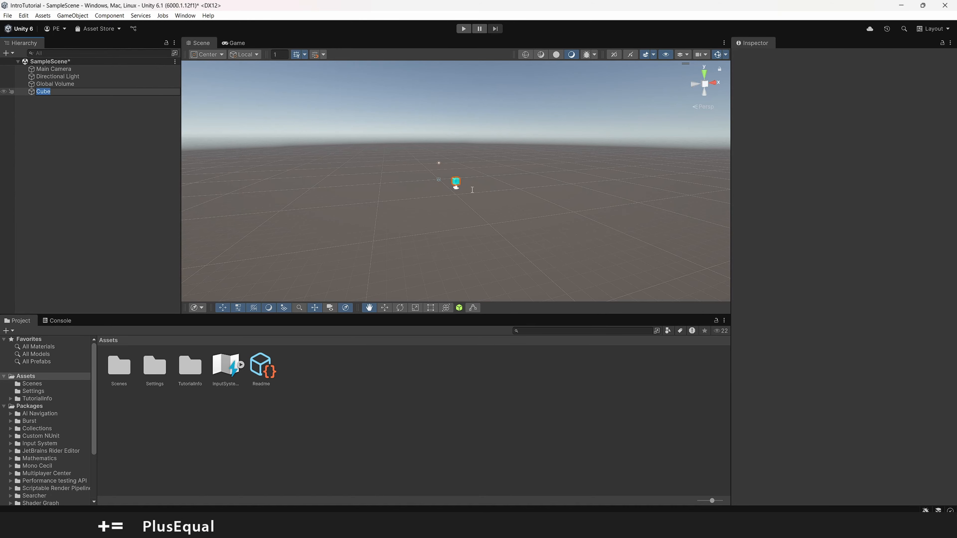
{"action": "right_click_drag", "start_coordinate": [483, 191], "coordinate": [452, 173]}
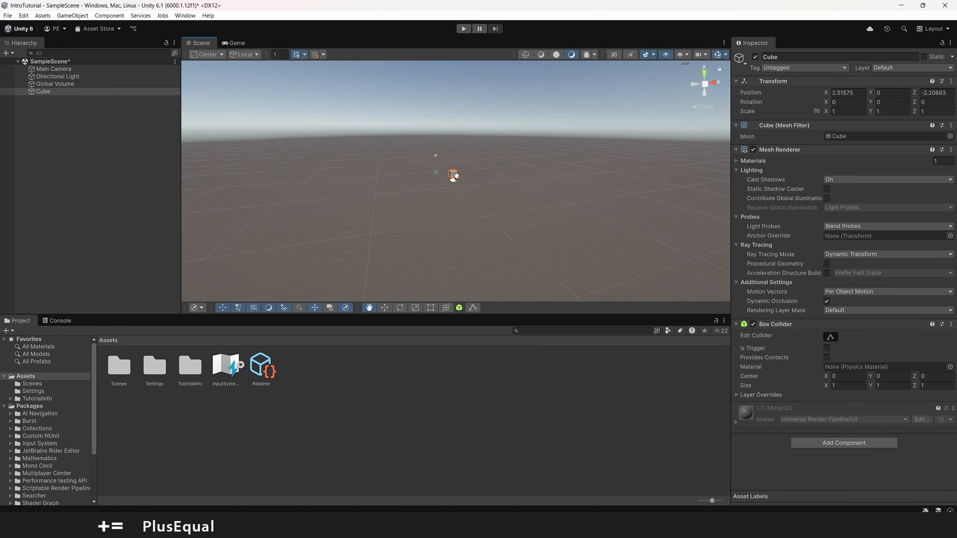
{"action": "right_click_drag", "start_coordinate": [466, 172], "coordinate": [468, 171]}
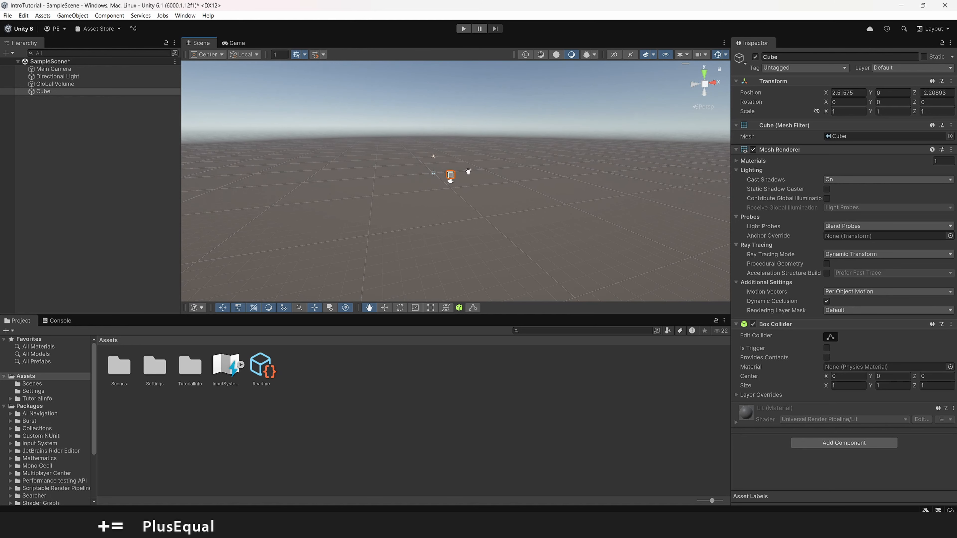
{"action": "key", "text": "f"}
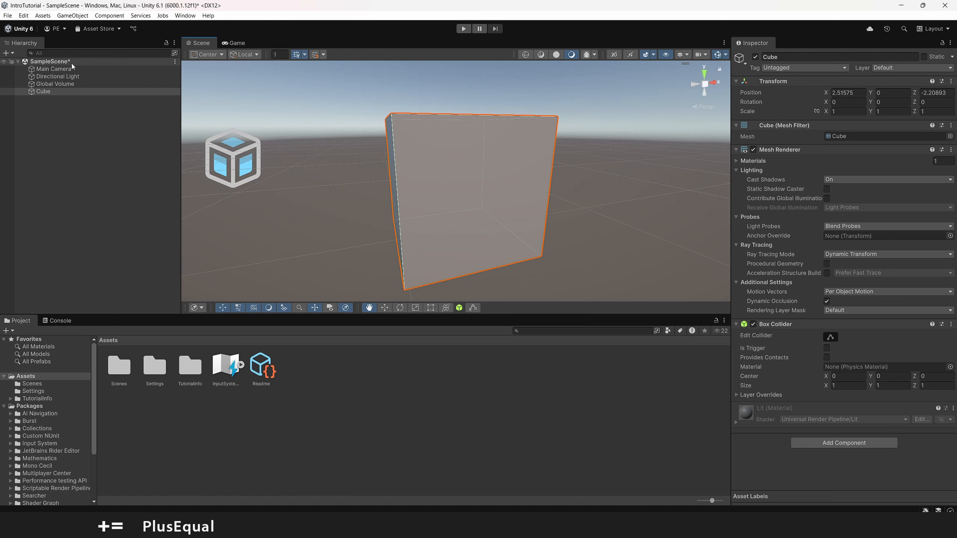
{"action": "left_click", "coordinate": [7, 15]}
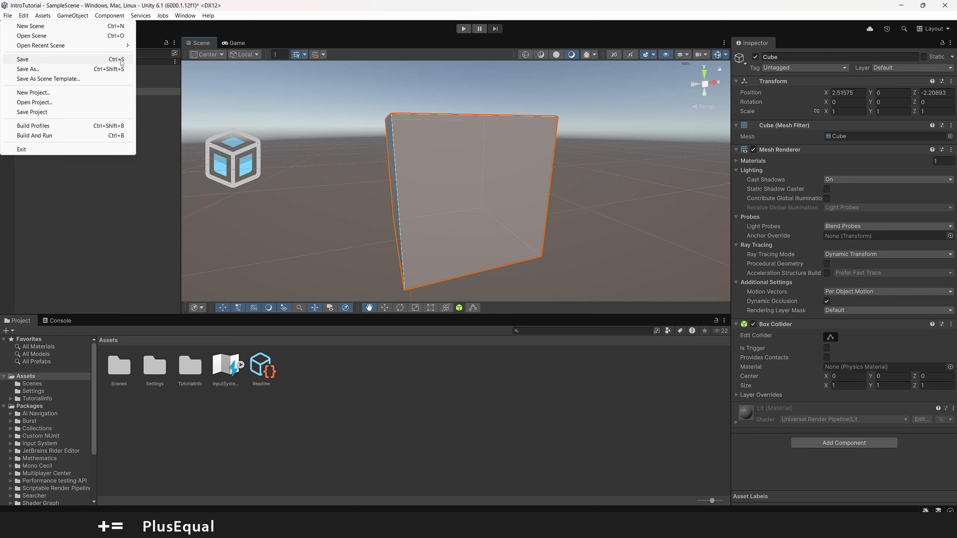
{"action": "left_click", "coordinate": [28, 61]}
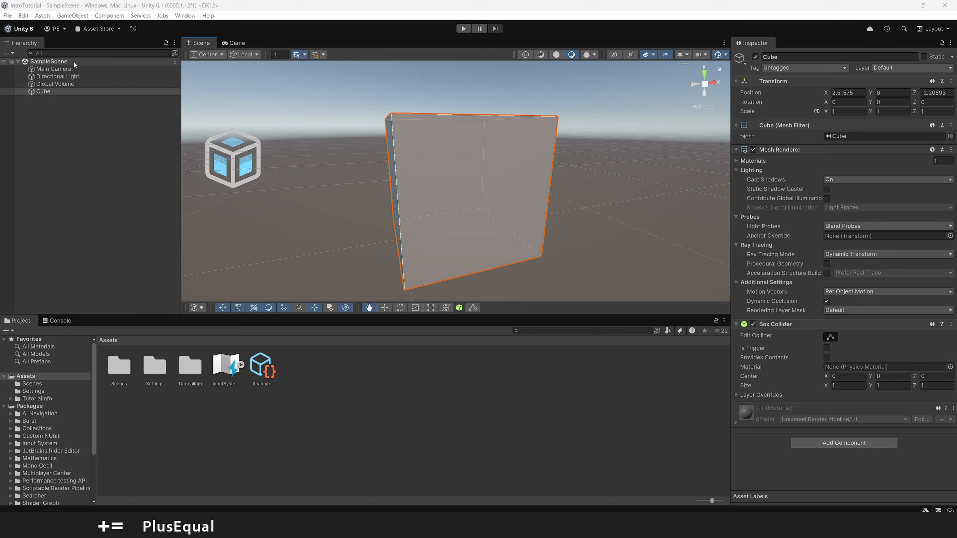
- View the cube from farther away and cycle through the Move, Rotate, Scale, Rect and Transform tools on it
{"action": "key", "text": "s"}
{"action": "right_click_drag", "start_coordinate": [489, 153], "coordinate": [504, 159]}
{"action": "key", "text": "s"}
{"action": "key", "text": "q"}
{"action": "key", "text": "w"}
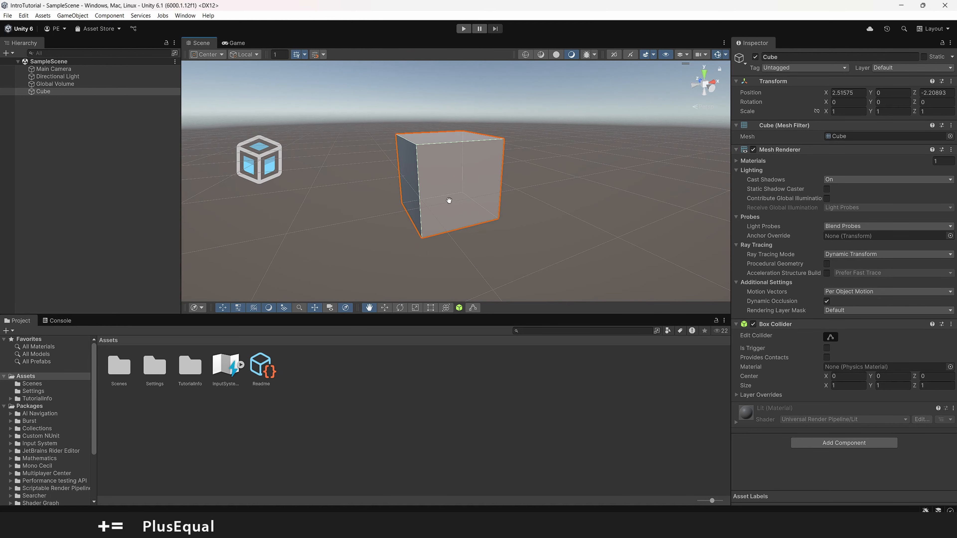
{"action": "key", "text": "s"}
{"action": "right_click_drag", "start_coordinate": [449, 201], "coordinate": [454, 191]}
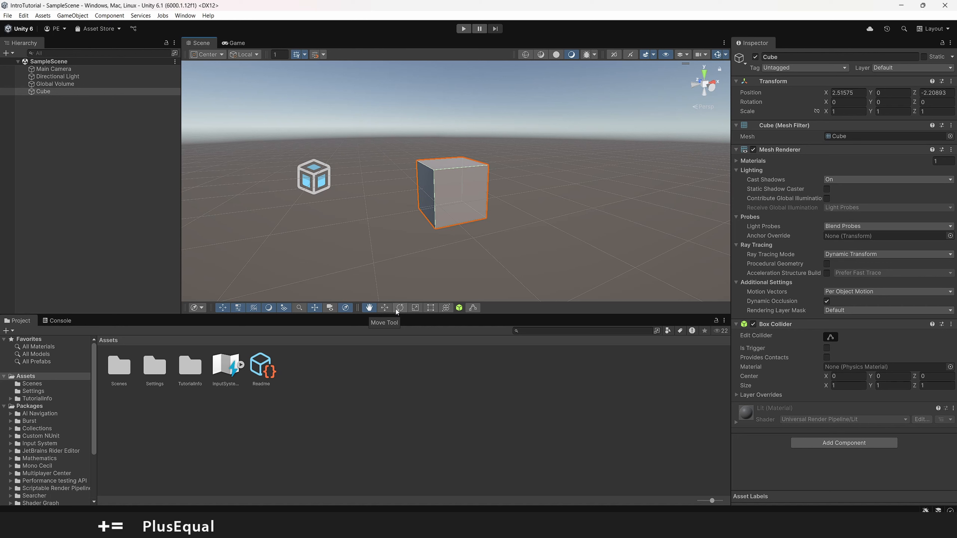
{"action": "right_click_drag", "start_coordinate": [499, 212], "coordinate": [504, 218]}
{"action": "key", "text": "s"}
{"action": "key", "text": "w"}
{"action": "key", "text": "e"}
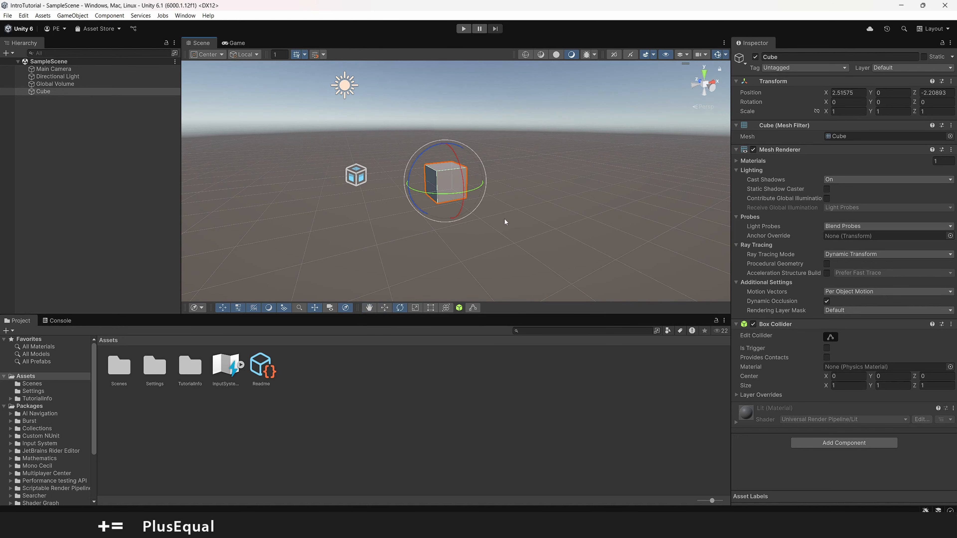
{"action": "key", "text": "r"}
{"action": "key", "text": "t"}
{"action": "key", "text": "y"}
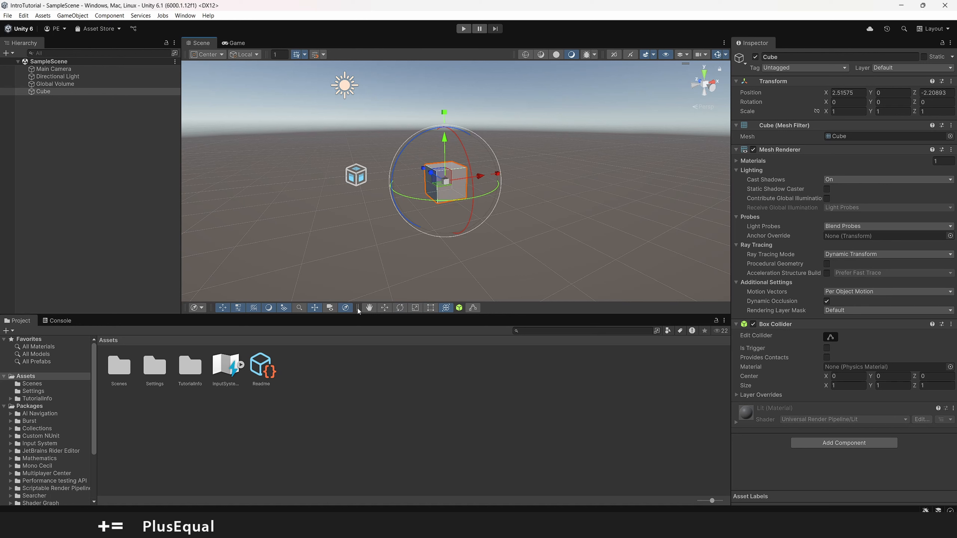
- Move the cube slightly along its Z axis to a Z position of about -2.27
{"action": "key", "text": "w"}
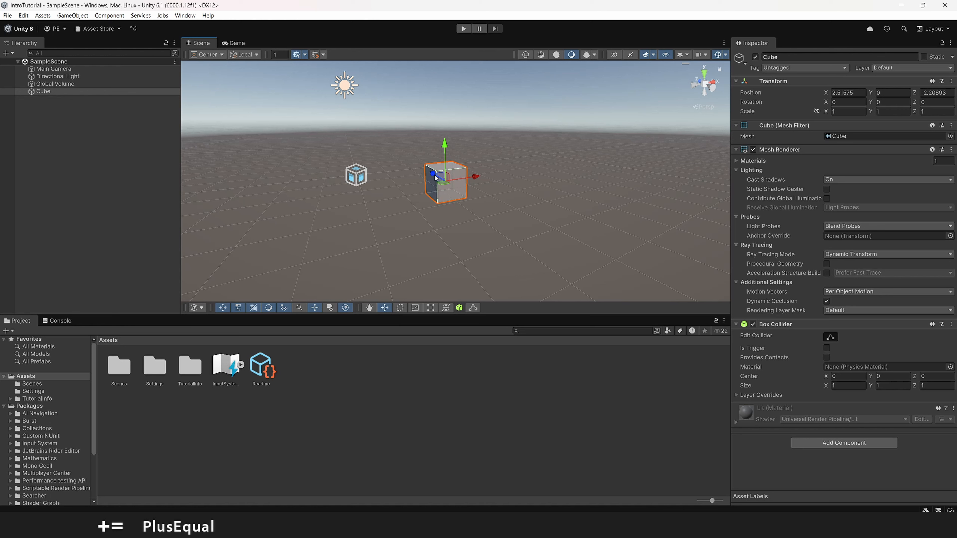
{"action": "mouse_move", "coordinate": [434, 176]}
{"action": "left_mouse_down"}
{"action": "mouse_move", "coordinate": [401, 156]}
{"action": "mouse_move", "coordinate": [451, 186]}
{"action": "mouse_move", "coordinate": [393, 148]}
{"action": "mouse_move", "coordinate": [412, 158]}
{"action": "mouse_move", "coordinate": [380, 152]}
{"action": "mouse_move", "coordinate": [433, 184]}
{"action": "left_mouse_up"}
- Try rotating the cube to about -17 degrees on Y and -49 degrees on X, and undo both rotations
{"action": "key", "text": "e"}
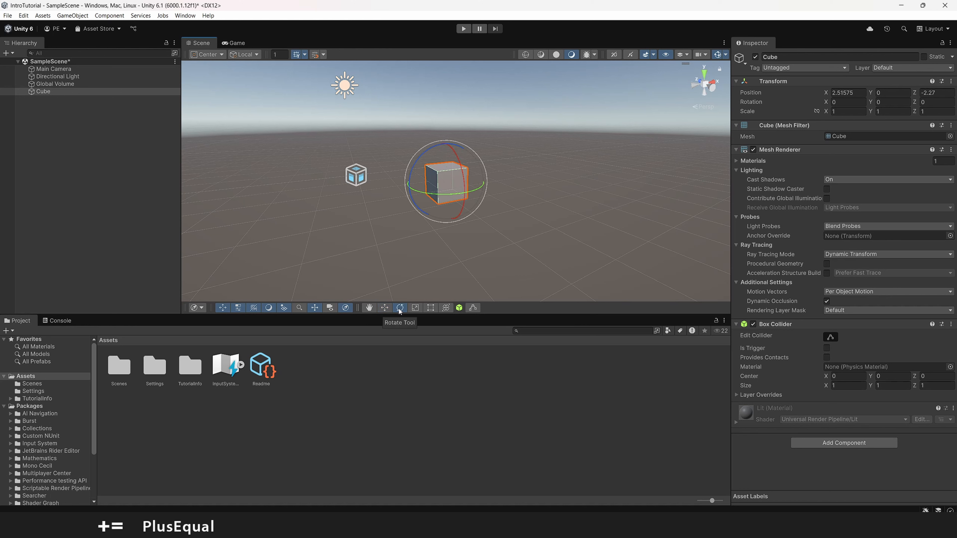
{"action": "left_click_drag", "start_coordinate": [483, 185], "coordinate": [483, 209]}
{"action": "left_click_drag", "start_coordinate": [461, 152], "coordinate": [502, 207]}
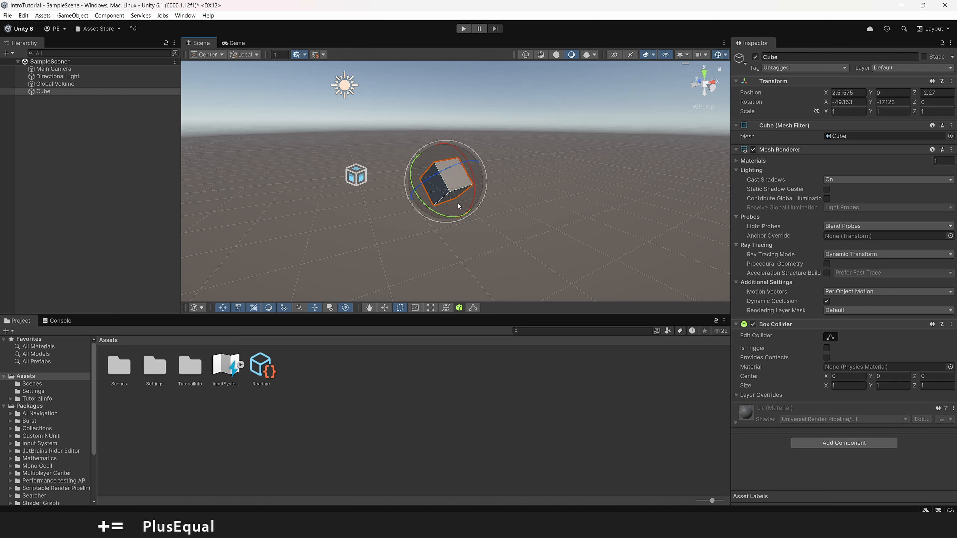
{"action": "right_click_drag", "start_coordinate": [572, 198], "coordinate": [567, 199]}
{"action": "key", "text": "ctrl+z"}
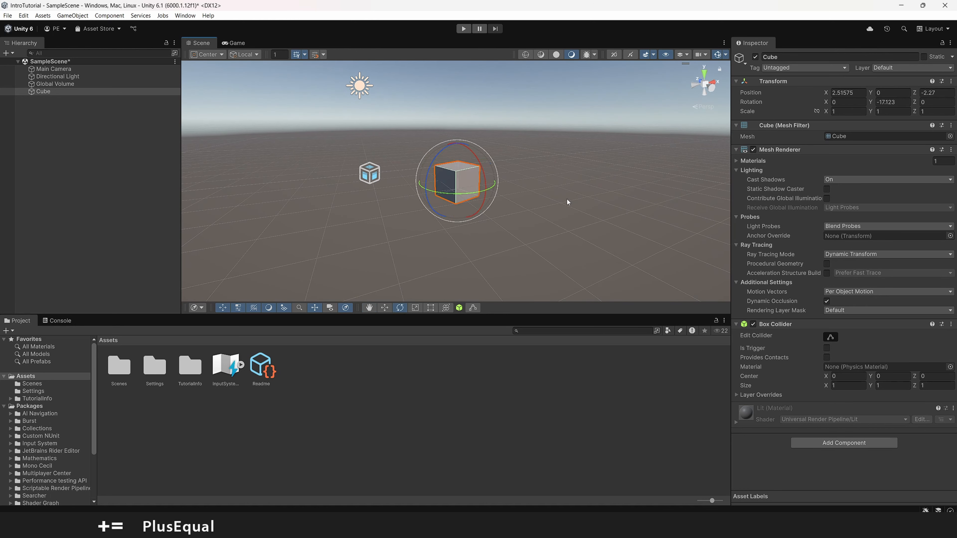
{"action": "key", "text": "ctrl+z"}
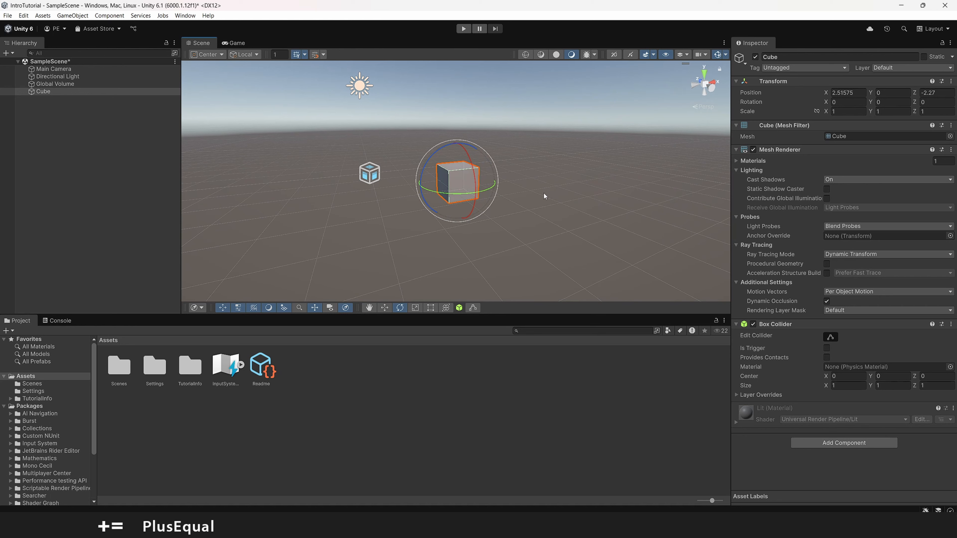
- Stretch the cube along its Y axis to a scale of about 4.85, undoing and redoing the change
{"action": "key", "text": "r"}
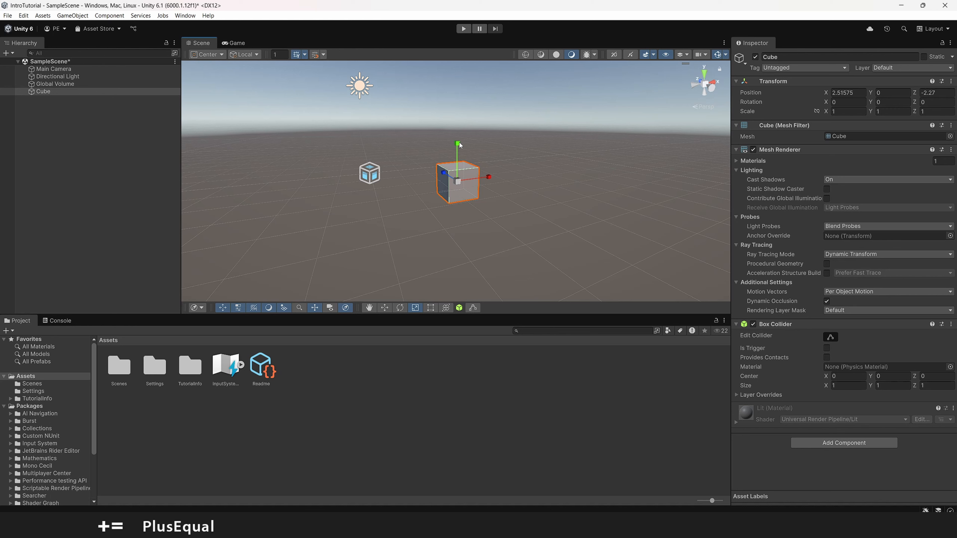
{"action": "left_click_drag", "start_coordinate": [460, 146], "coordinate": [456, 17]}
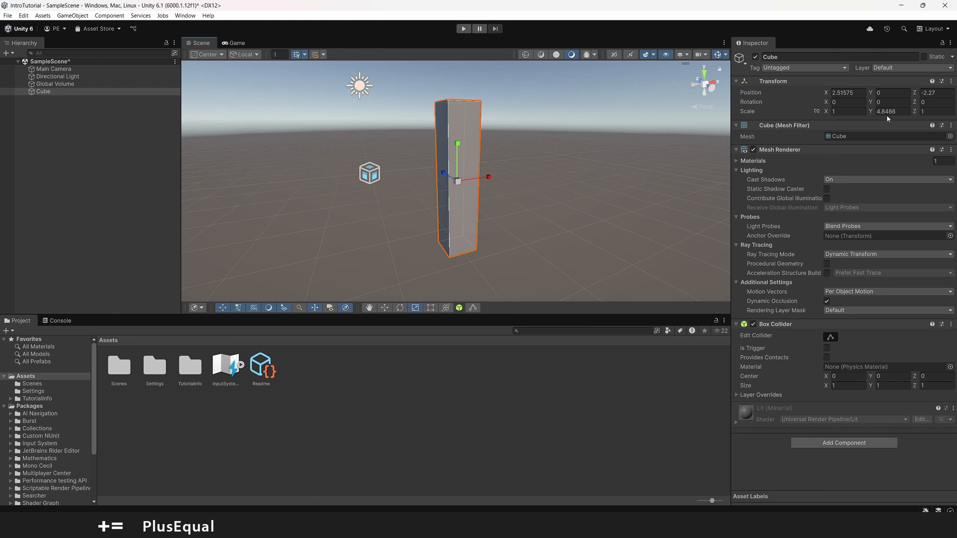
{"action": "right_click_drag", "start_coordinate": [514, 172], "coordinate": [513, 171]}
{"action": "key", "text": "ctrl+z"}
{"action": "key", "text": "ctrl+y"}
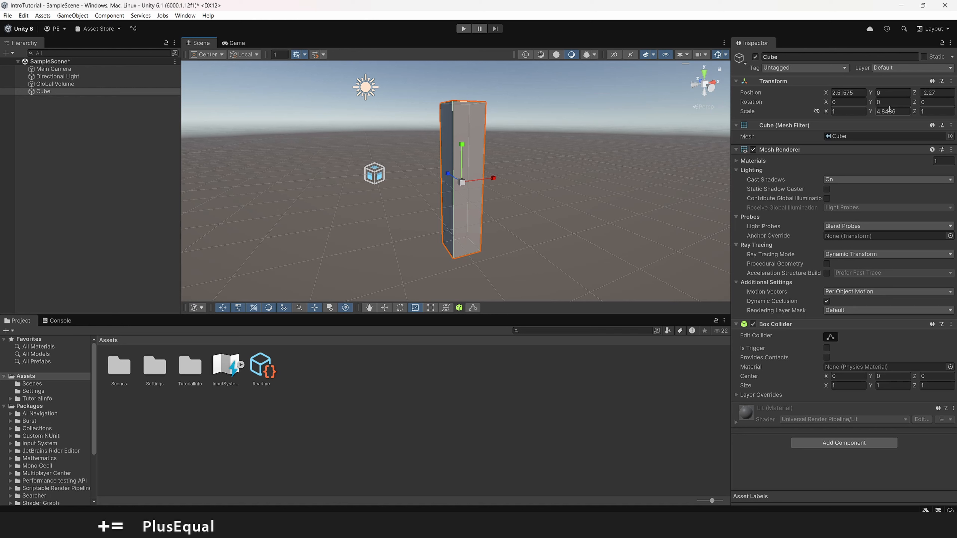
- Set the cube's Y scale to 3, and reset it to 1
{"action": "left_click", "coordinate": [895, 112]}
{"action": "key", "text": "Right"}
{"action": "left_click_drag", "start_coordinate": [897, 112], "coordinate": [884, 111]}
{"action": "type", "text": "3"}
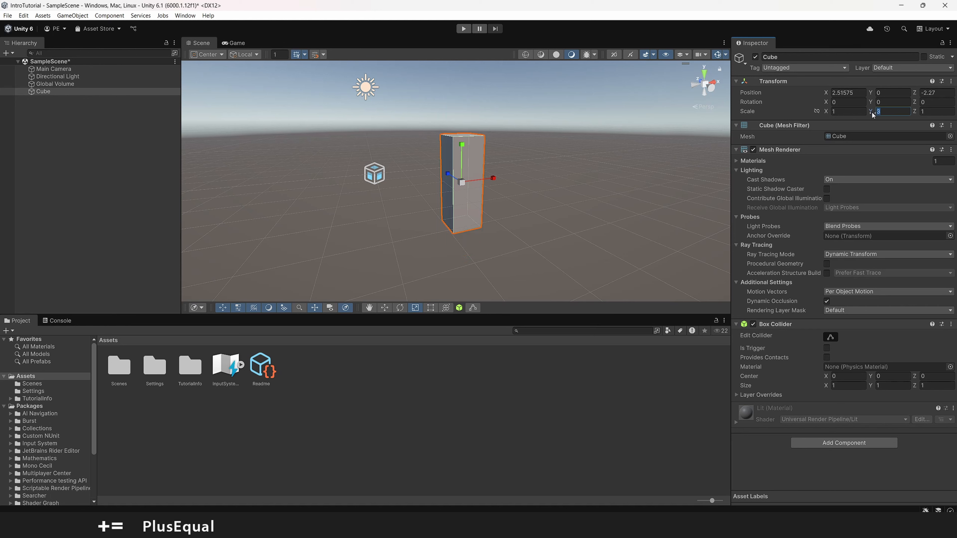
{"action": "type", "text": "1"}
{"action": "right_click_drag", "start_coordinate": [513, 185], "coordinate": [529, 158]}
{"action": "key", "text": "w"}
{"action": "key", "text": "w"}
{"action": "key", "text": "s"}
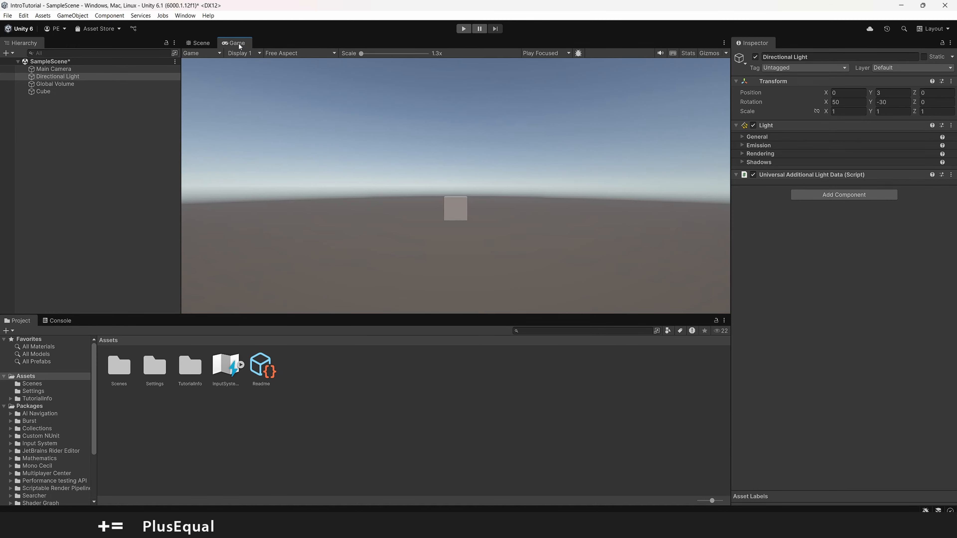
- Try undocking the Game view into a floating window and docking it beside the Project panel
{"action": "mouse_move", "coordinate": [238, 43]}
{"action": "left_mouse_down"}
{"action": "mouse_move", "coordinate": [600, 178]}
{"action": "mouse_move", "coordinate": [238, 42]}
{"action": "left_mouse_up"}
{"action": "left_click_drag", "start_coordinate": [236, 44], "coordinate": [271, 62]}
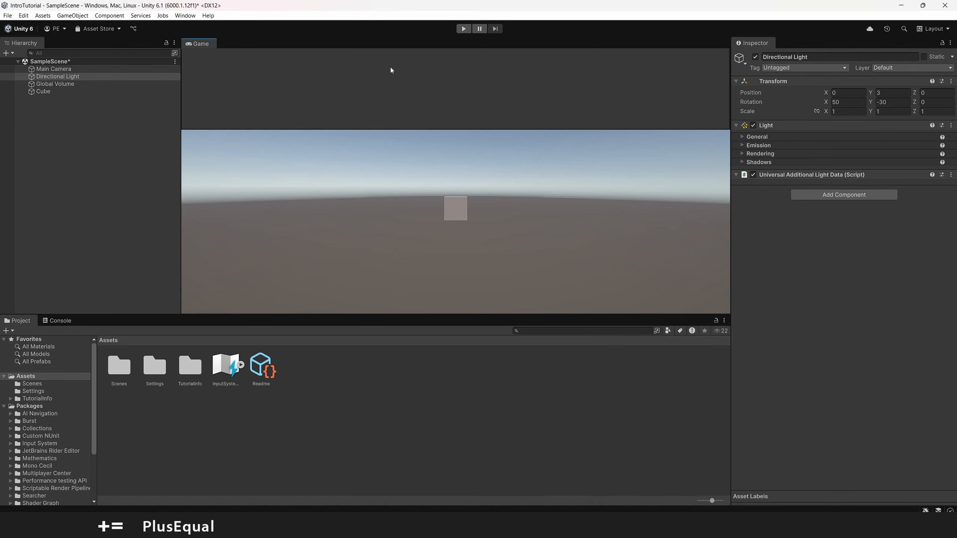
{"action": "left_click_drag", "start_coordinate": [391, 70], "coordinate": [653, 186]}
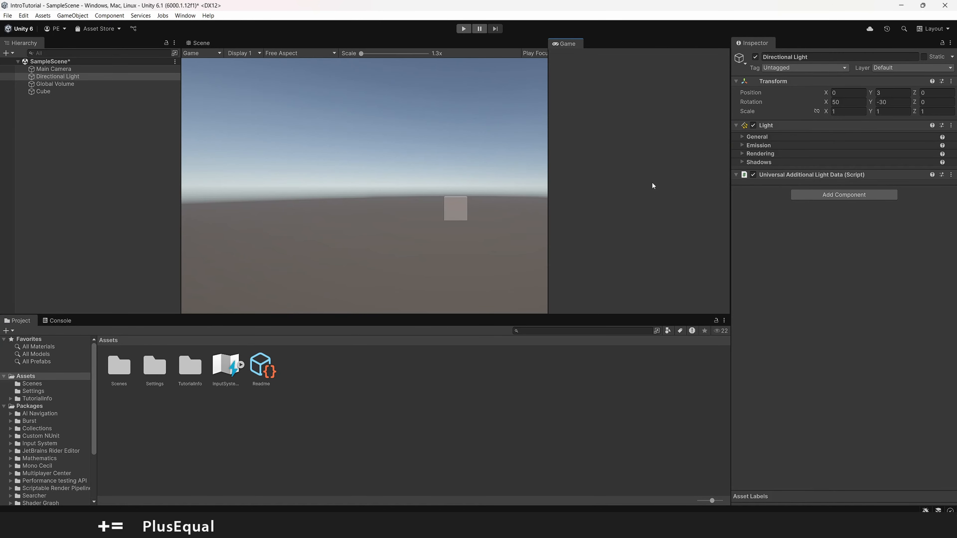
{"action": "left_click_drag", "start_coordinate": [617, 146], "coordinate": [585, 171]}
{"action": "left_click_drag", "start_coordinate": [496, 56], "coordinate": [438, 105]}
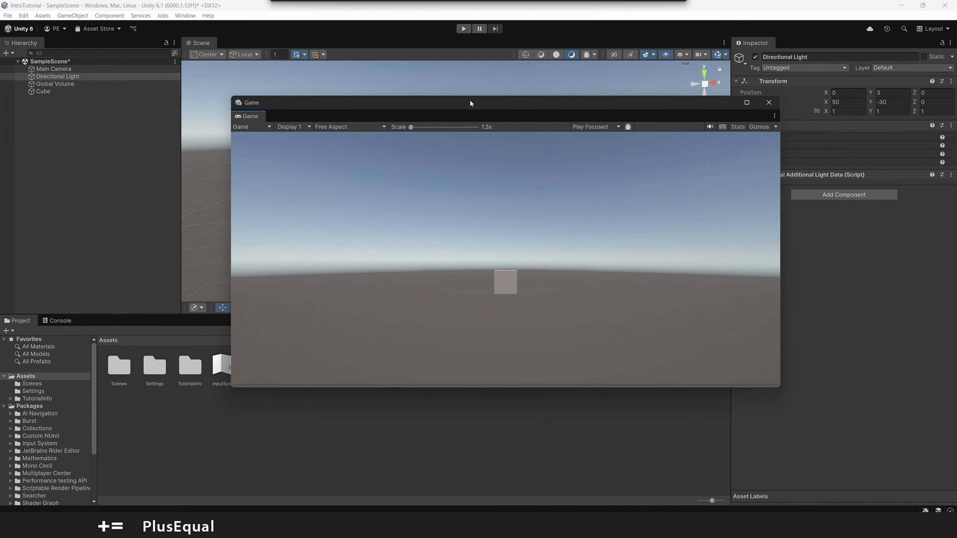
{"action": "left_click_drag", "start_coordinate": [258, 118], "coordinate": [647, 387]}
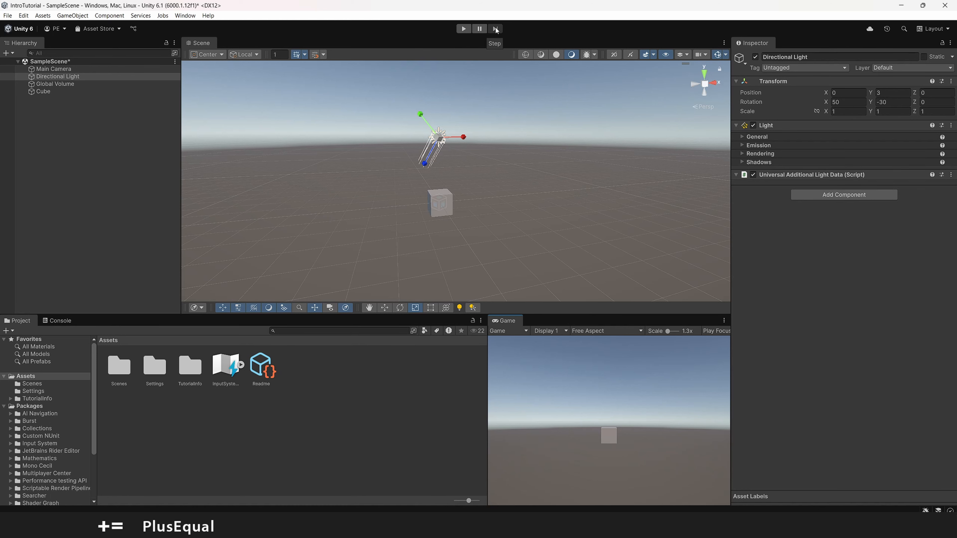
- Run the scene and try the Full HD (1920x1080) resolution in the Game view, restoring Free Aspect
{"action": "left_click", "coordinate": [464, 28]}
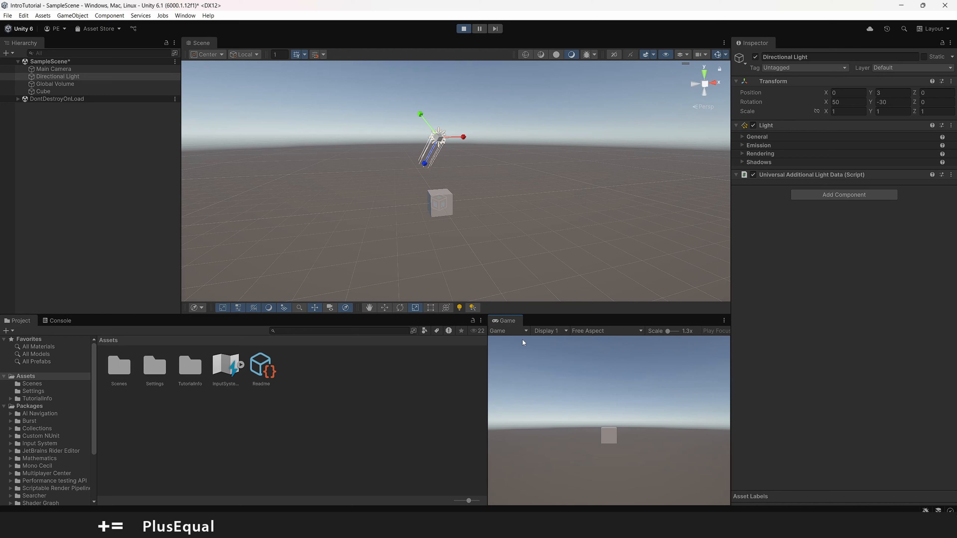
{"action": "left_click", "coordinate": [595, 331]}
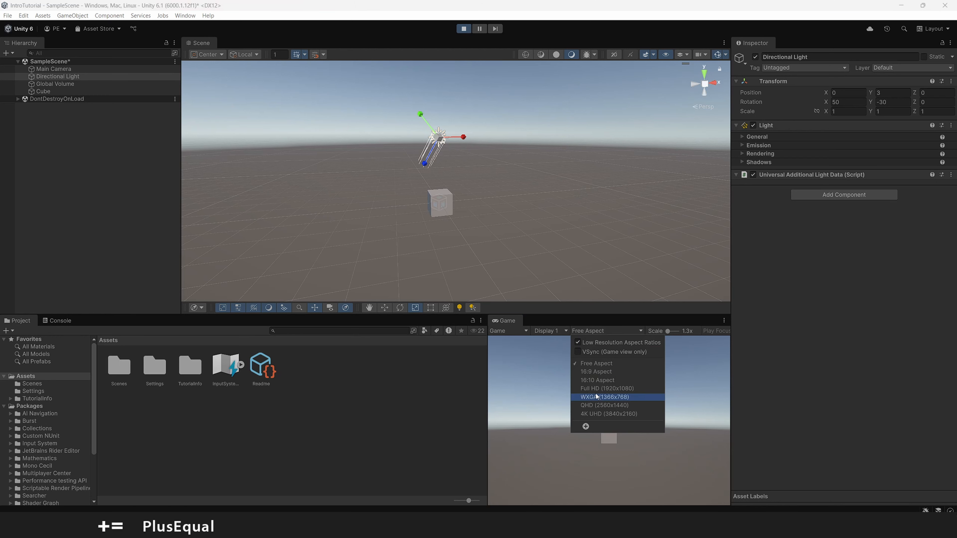
{"action": "left_click", "coordinate": [598, 389]}
{"action": "left_click", "coordinate": [611, 332]}
{"action": "left_click", "coordinate": [595, 368]}
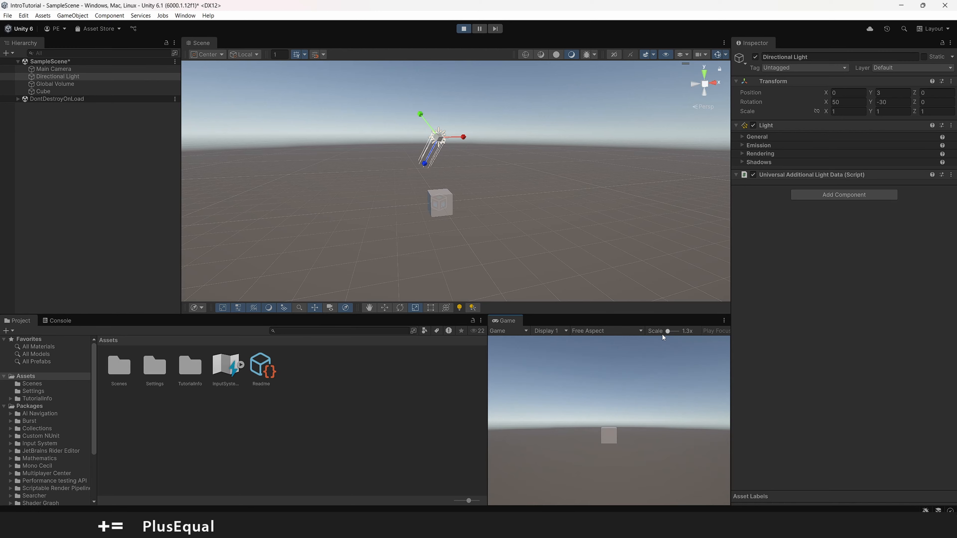
- Maximize the running Game view, set its resolution to QHD (2560x1440), and reduce its scale to 0.83x
{"action": "left_click", "coordinate": [724, 321]}
{"action": "left_click", "coordinate": [739, 354]}
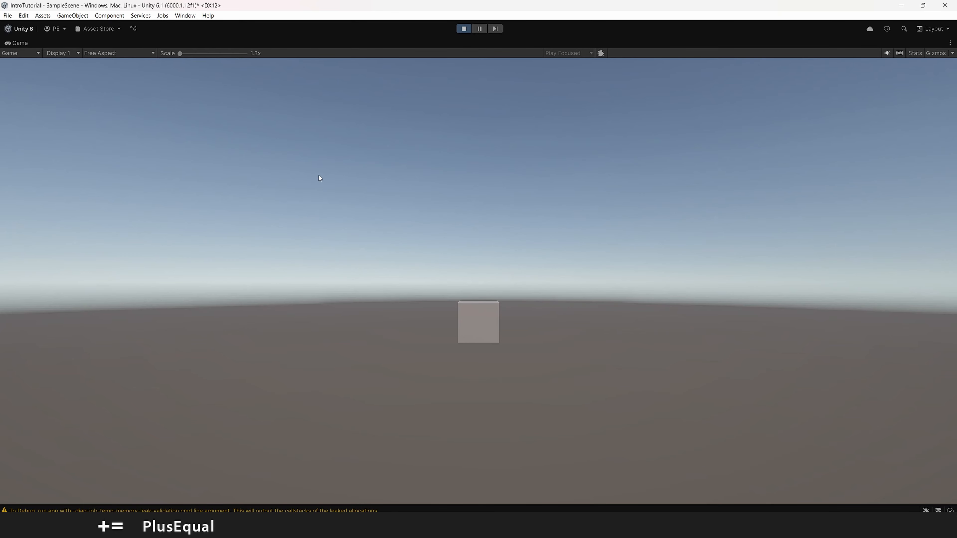
{"action": "left_click", "coordinate": [110, 54]}
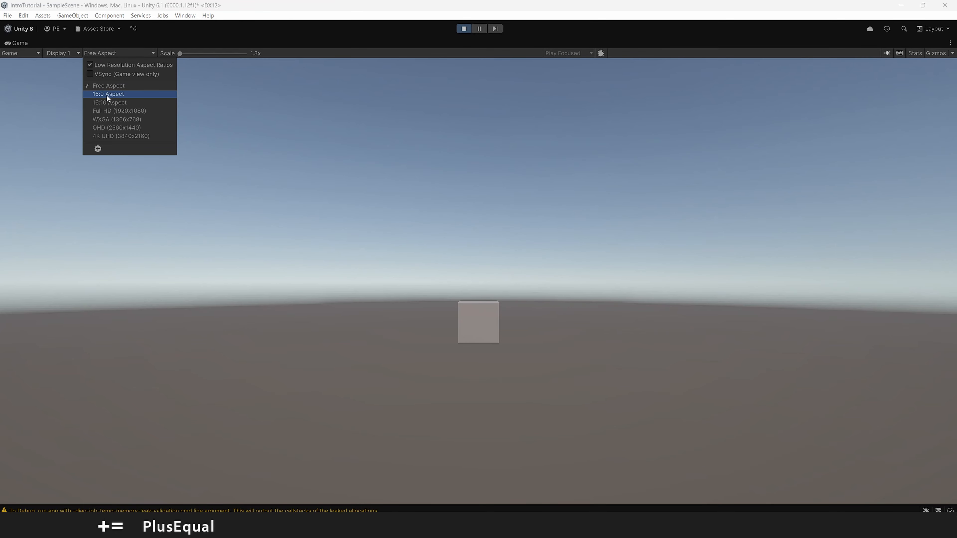
{"action": "left_click", "coordinate": [122, 128]}
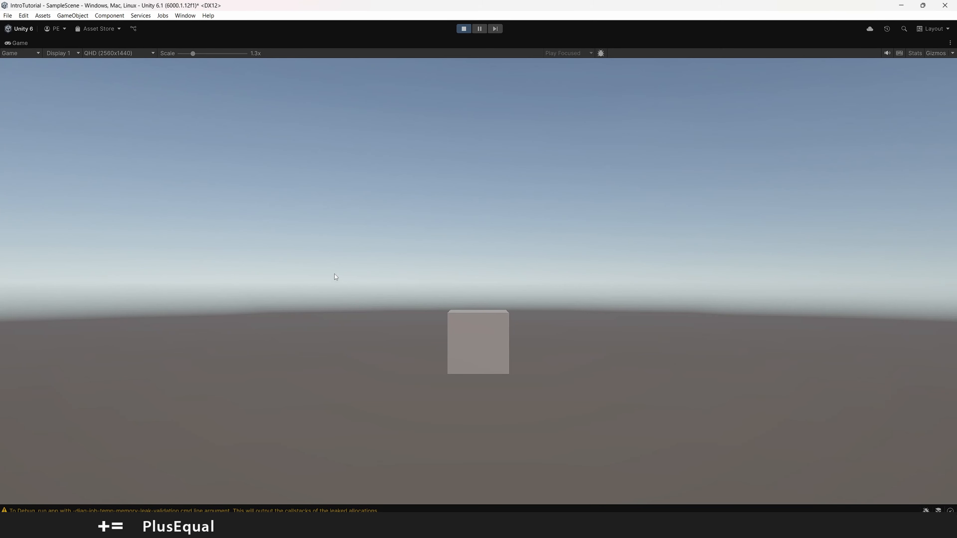
{"action": "left_click", "coordinate": [179, 56]}
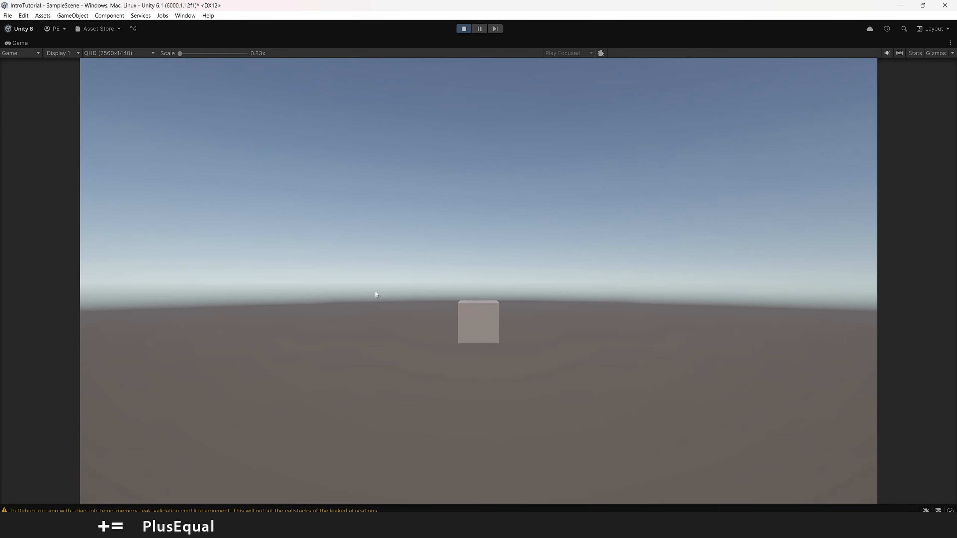
- Stop play mode and dock the Game view as a tab beside the Scene view
{"action": "left_click", "coordinate": [463, 29]}
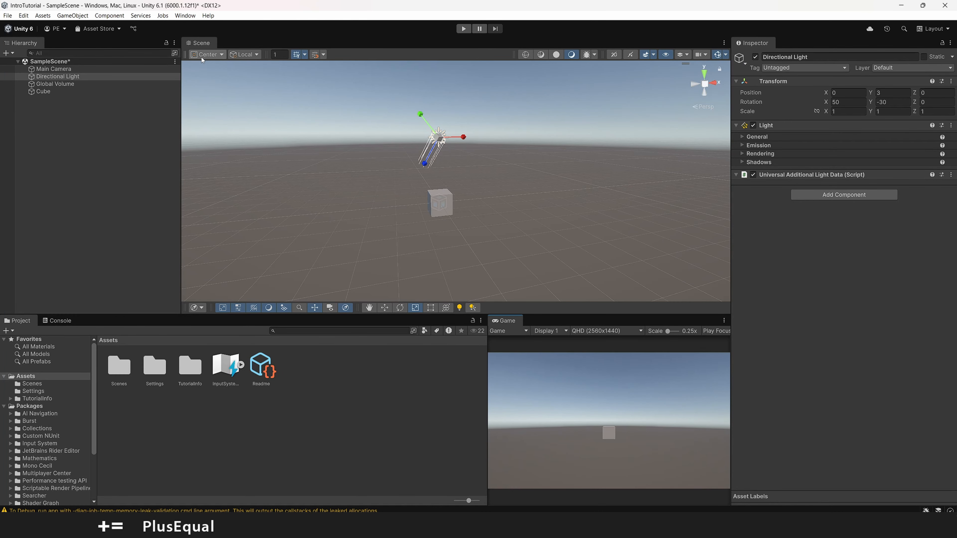
{"action": "left_click_drag", "start_coordinate": [504, 321], "coordinate": [244, 45]}
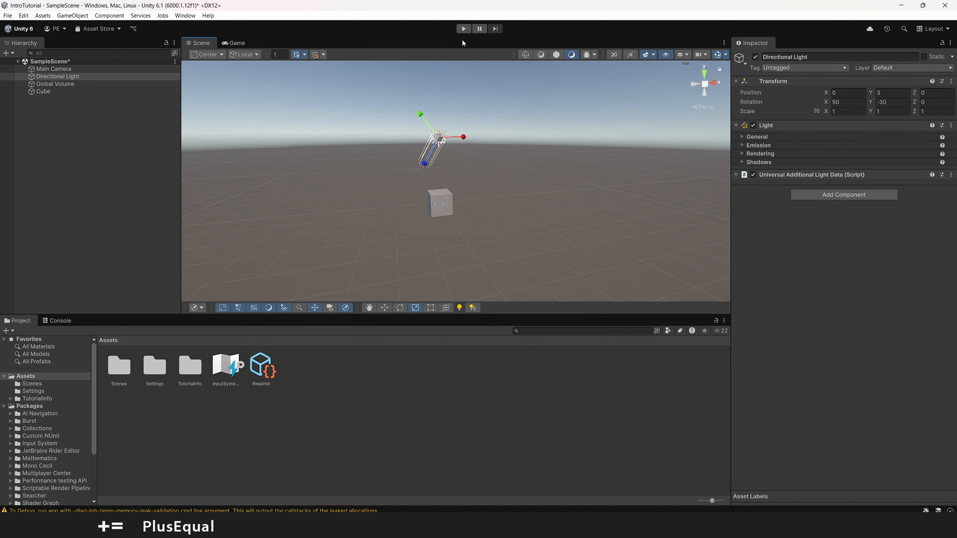
- Run the scene again with the Game view maximized to preview it, and stop play mode
{"action": "left_click", "coordinate": [464, 29]}
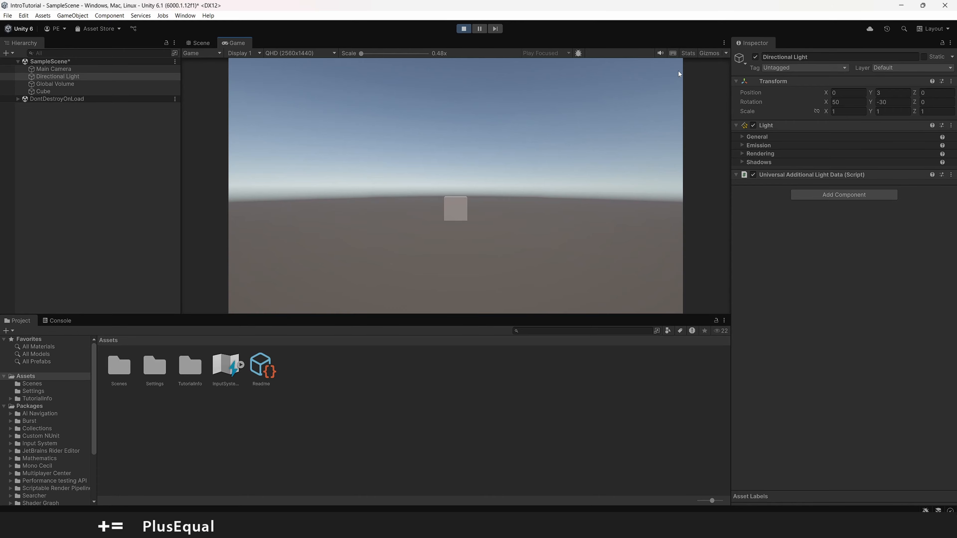
{"action": "left_click", "coordinate": [724, 43]}
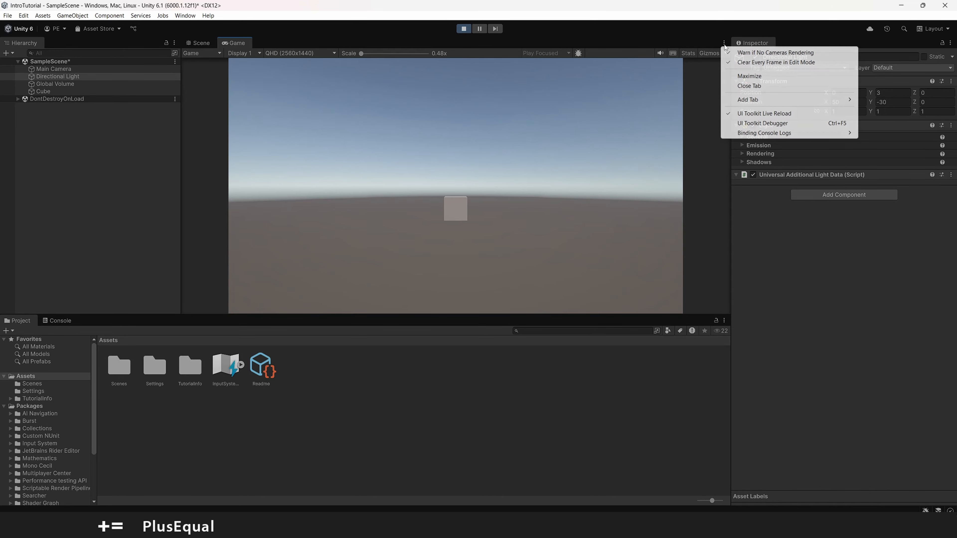
{"action": "left_click", "coordinate": [741, 76]}
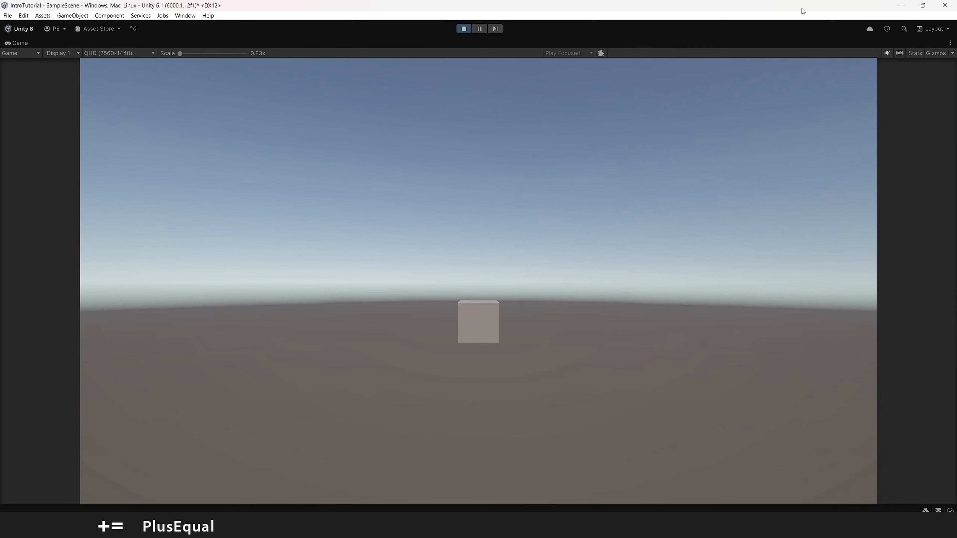
{"action": "left_click", "coordinate": [463, 28]}
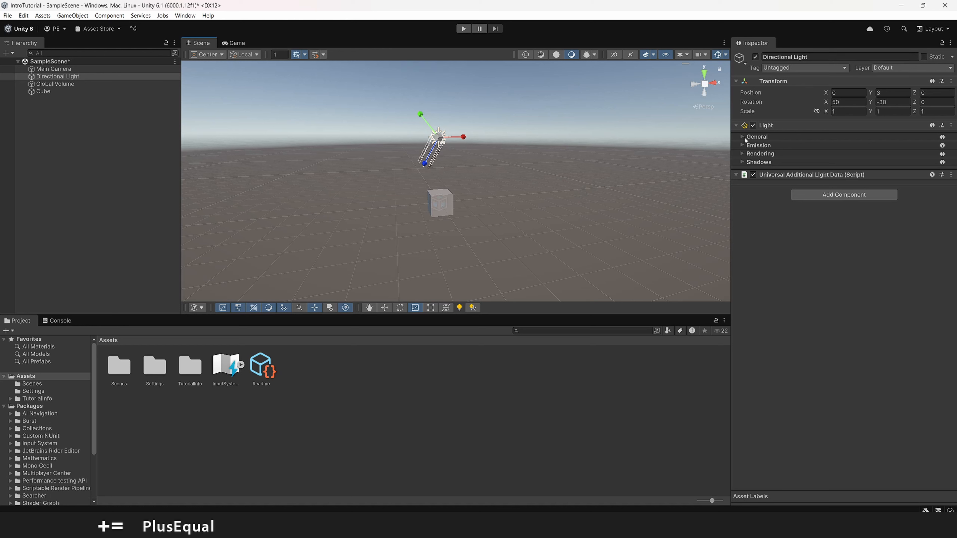
- Inspect the components of the Main Camera, the Directional Light and the Cube
{"action": "left_click", "coordinate": [53, 69]}
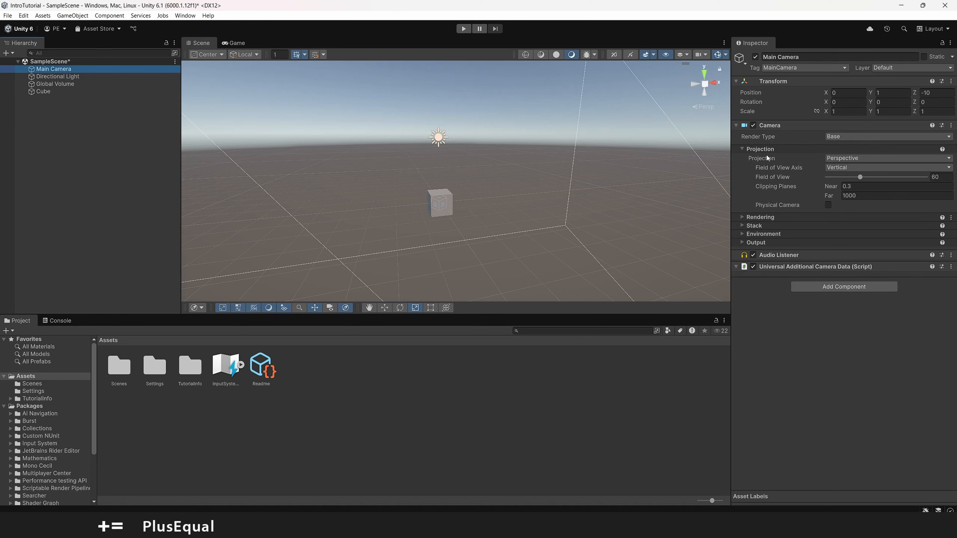
{"action": "left_click", "coordinate": [57, 76]}
{"action": "left_click", "coordinate": [132, 92]}
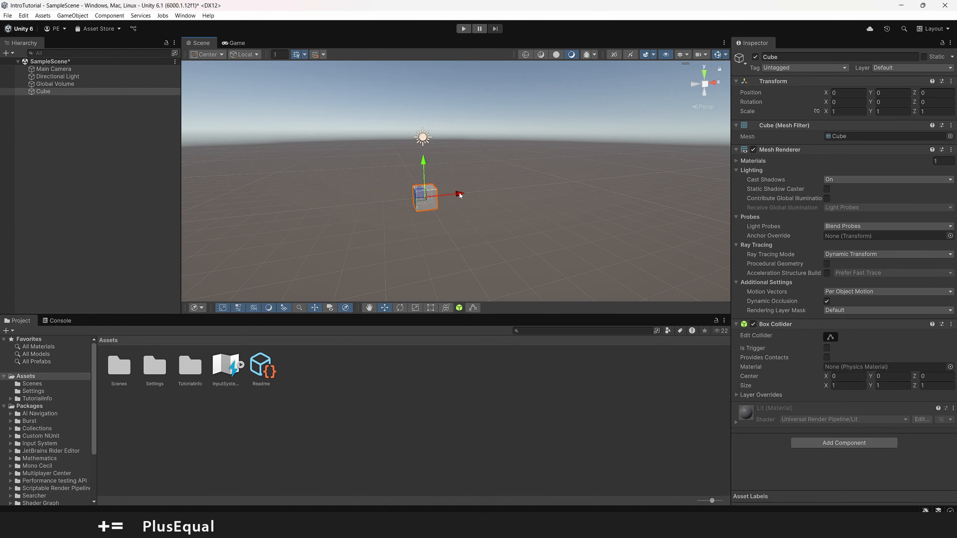
- Duplicate the cube and move the copy along its X axis to an X position of about 4.27
{"action": "right_click", "coordinate": [71, 92]}
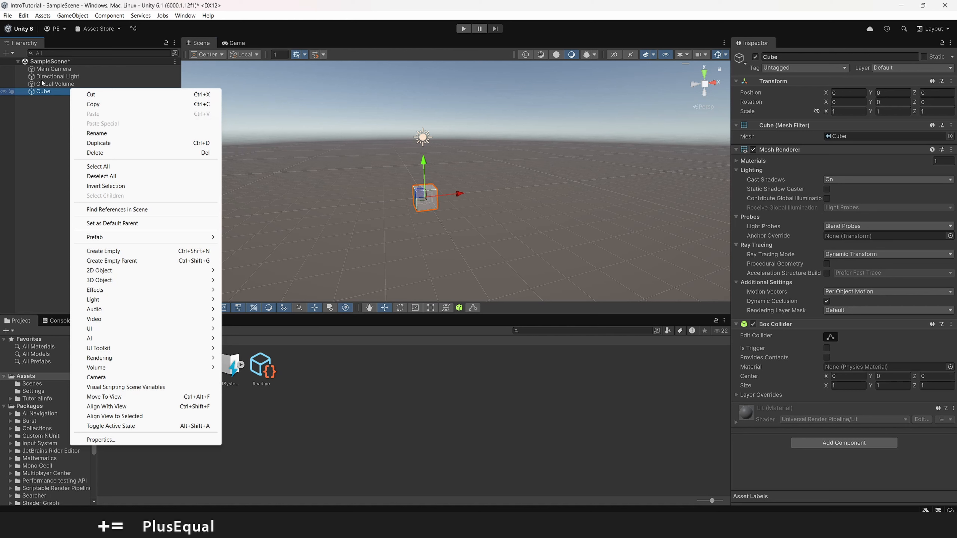
{"action": "left_click", "coordinate": [98, 143]}
{"action": "left_click_drag", "start_coordinate": [450, 195], "coordinate": [523, 190]}
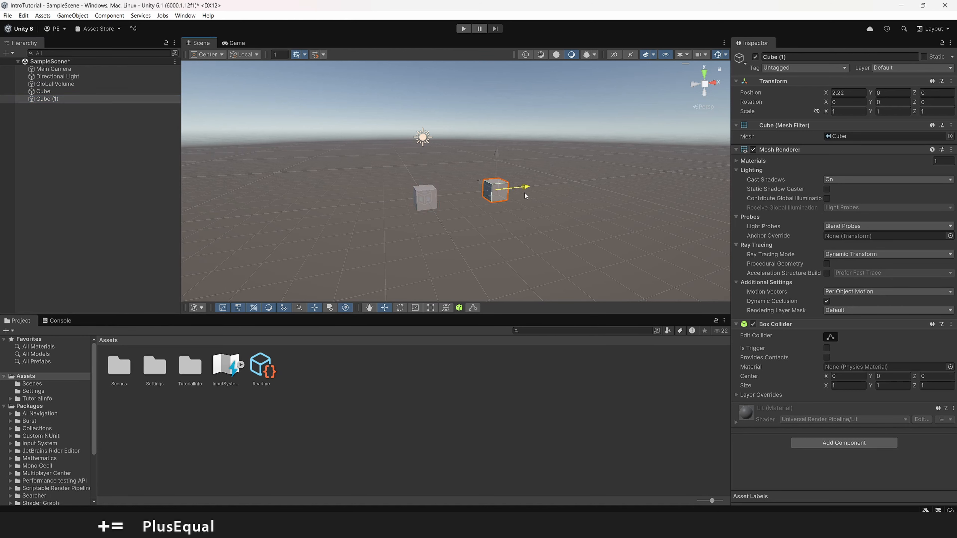
- Compare the Transform positions of the two cubes and check how both appear in the Game view
{"action": "left_click", "coordinate": [421, 200]}
{"action": "left_click", "coordinate": [106, 99]}
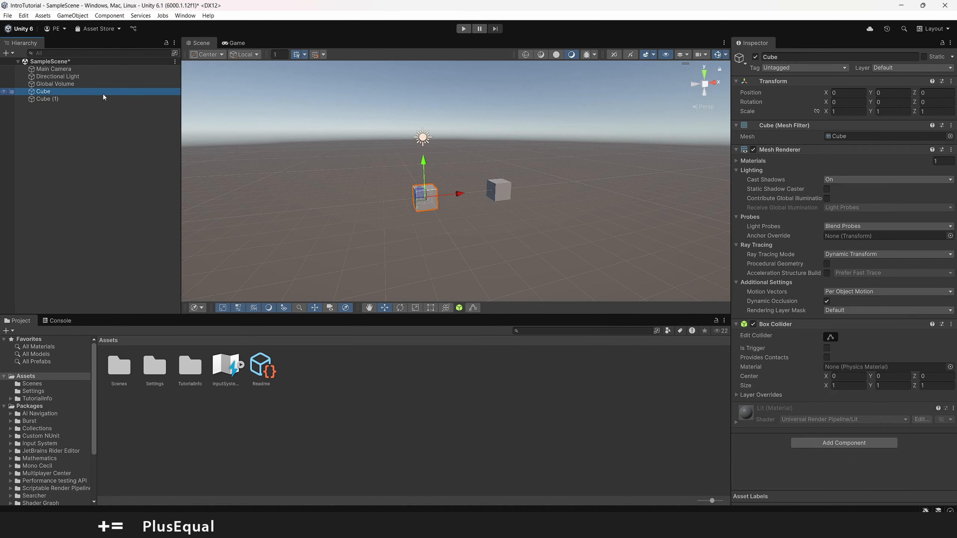
{"action": "left_click", "coordinate": [110, 93]}
{"action": "left_click", "coordinate": [113, 98]}
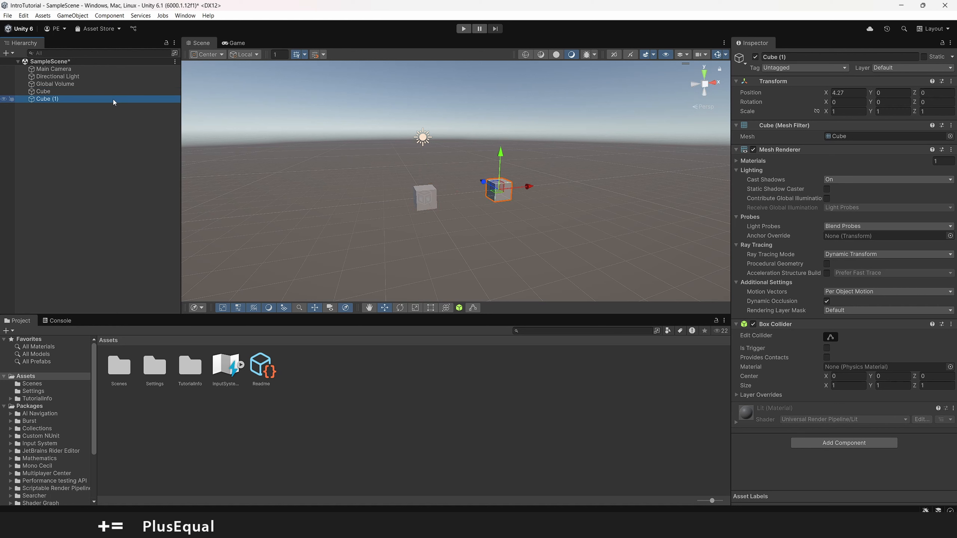
{"action": "left_click", "coordinate": [111, 93]}
{"action": "left_click", "coordinate": [111, 99]}
{"action": "left_click", "coordinate": [74, 92]}
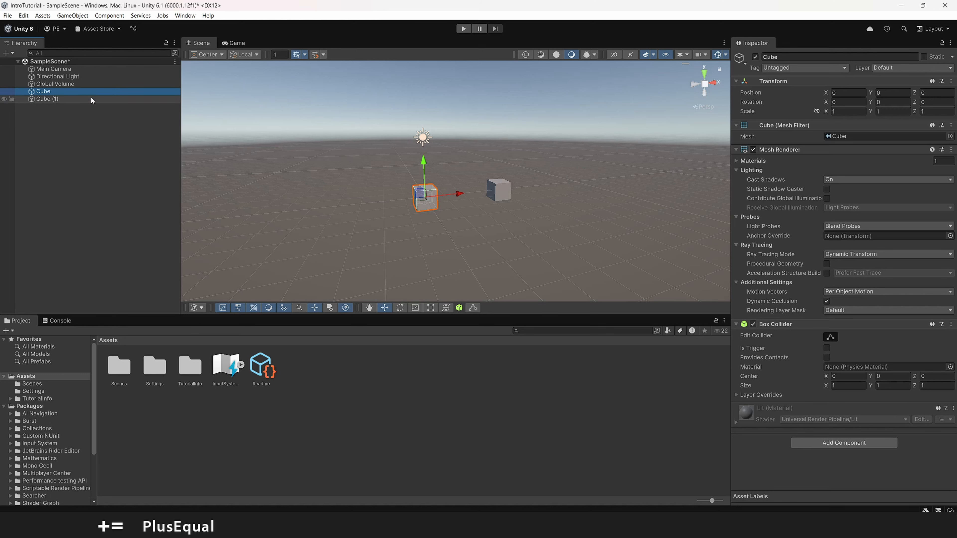
{"action": "left_click", "coordinate": [74, 99]}
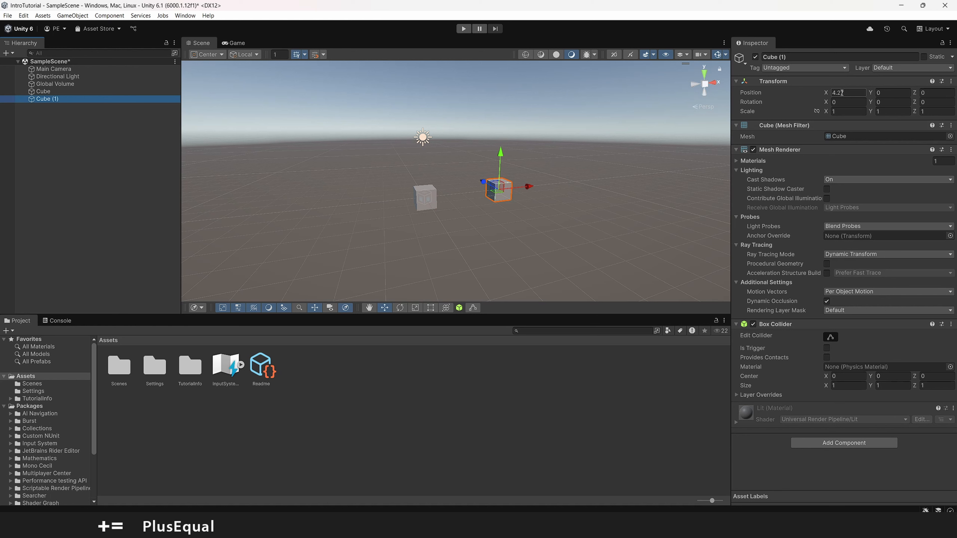
{"action": "left_click", "coordinate": [111, 92]}
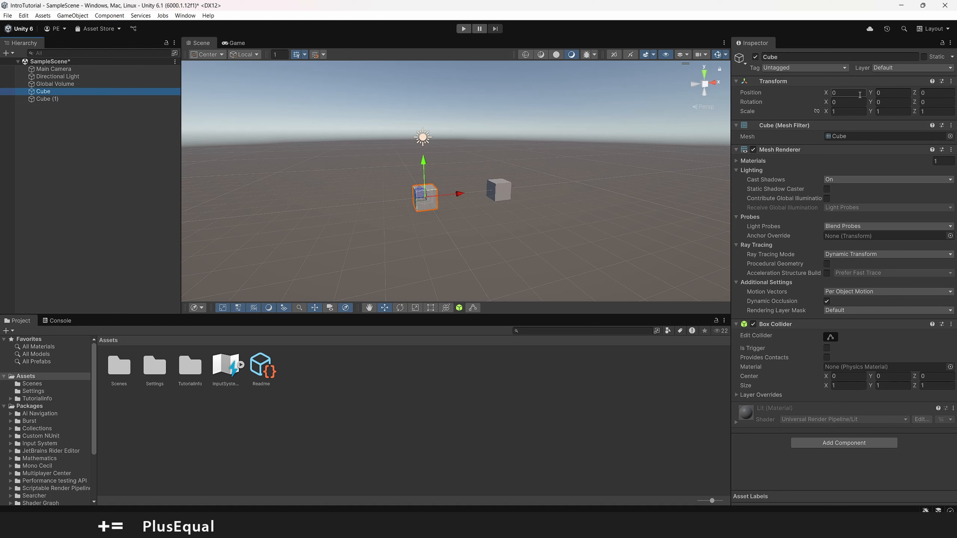
{"action": "left_click", "coordinate": [234, 42]}
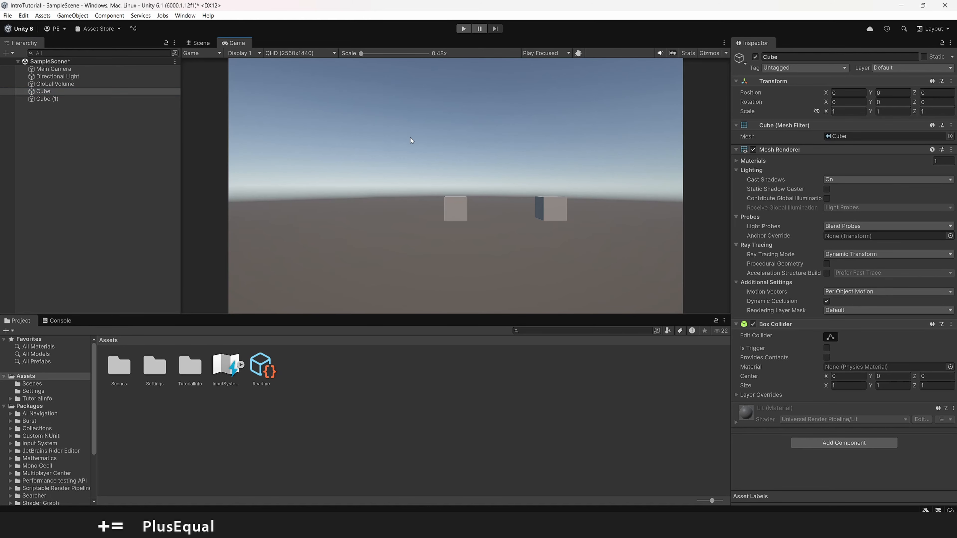
{"action": "left_click", "coordinate": [198, 45]}
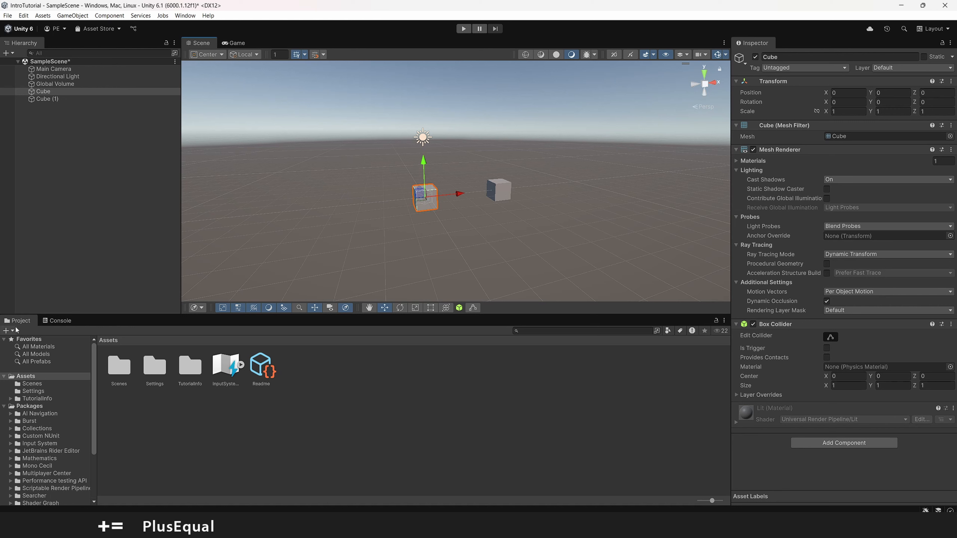
- Collapse the Packages tree and examine the TutorialInfo subfolders down to Editor, returning to the Assets folder
{"action": "scroll", "coordinate": [96, 355], "scroll_direction": "down", "scroll_amount": 1}
{"action": "mouse_move", "coordinate": [95, 355]}
{"action": "left_mouse_down"}
{"action": "mouse_move", "coordinate": [96, 400]}
{"action": "mouse_move", "coordinate": [95, 346]}
{"action": "mouse_move", "coordinate": [91, 371]}
{"action": "left_mouse_up"}
{"action": "scroll", "coordinate": [40, 400], "scroll_direction": "up", "scroll_amount": 4}
{"action": "left_click", "coordinate": [5, 407]}
{"action": "left_click", "coordinate": [10, 399]}
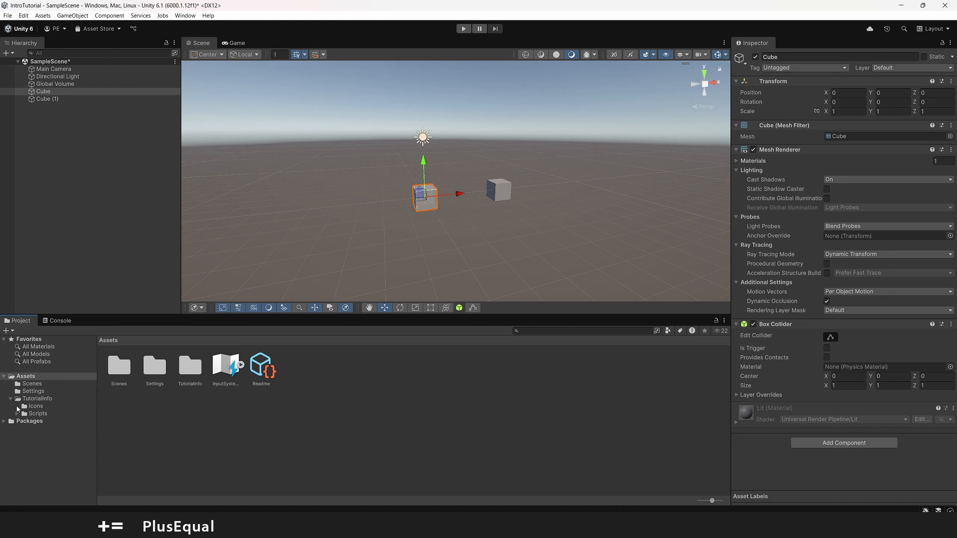
{"action": "left_click", "coordinate": [17, 413]}
{"action": "left_click", "coordinate": [40, 422]}
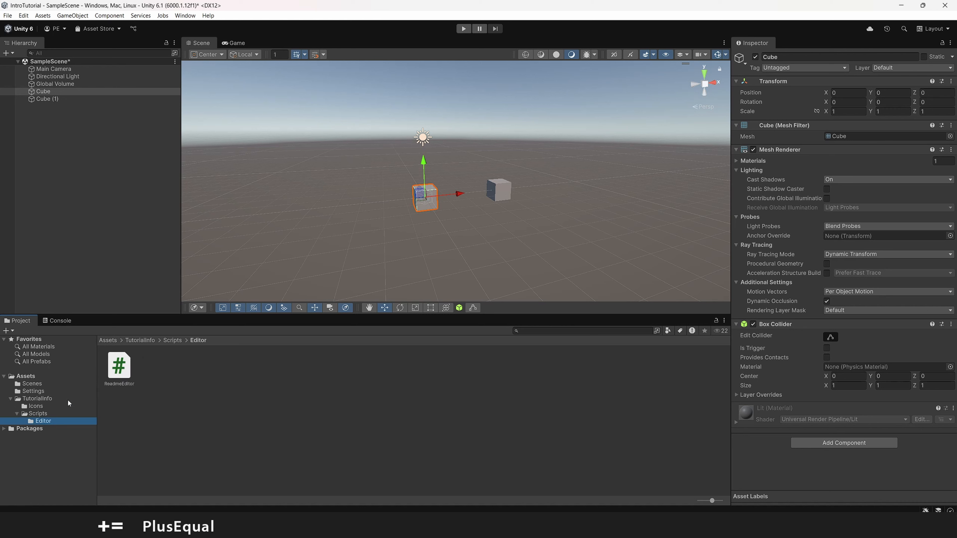
{"action": "left_click", "coordinate": [35, 377]}
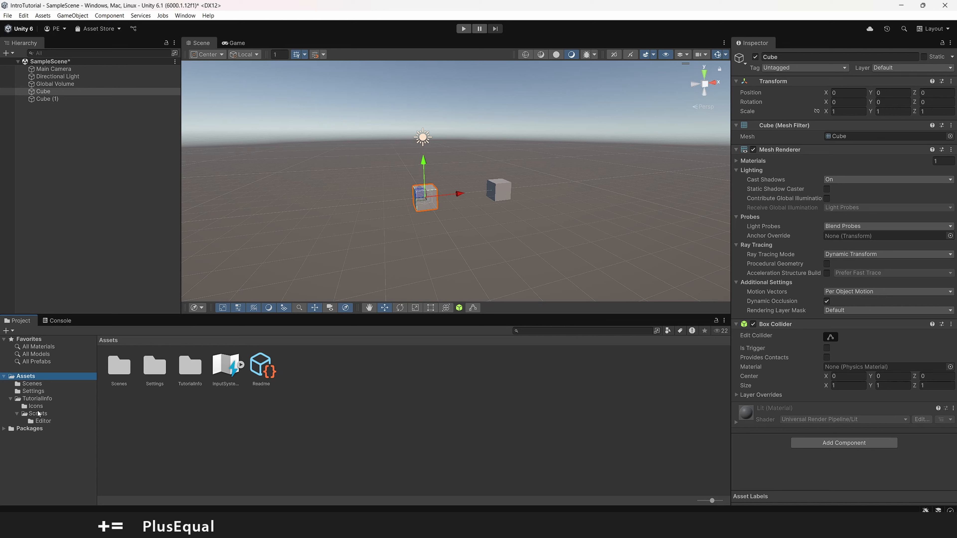
{"action": "left_click", "coordinate": [11, 399]}
- Create a new folder named Scripts inside the Assets folder
{"action": "right_click", "coordinate": [27, 376]}
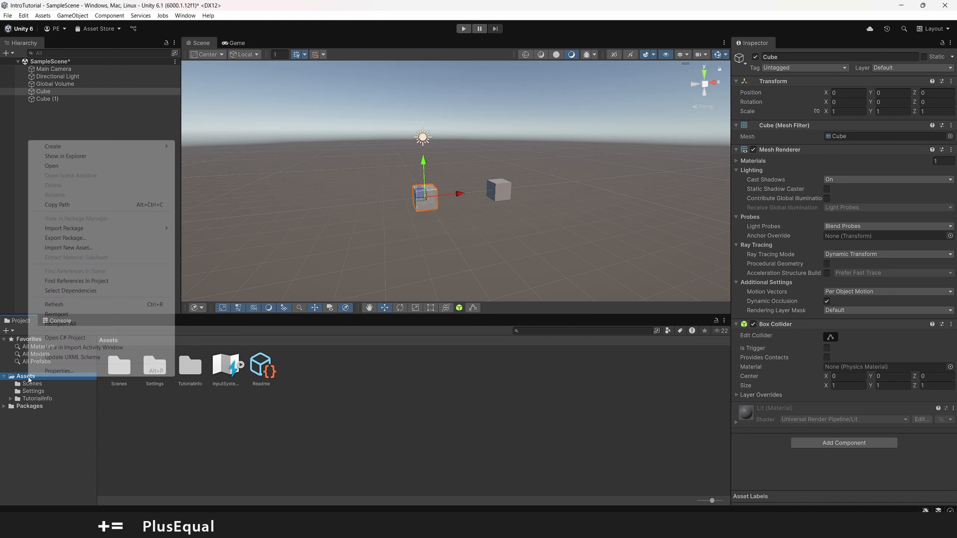
{"action": "mouse_move", "coordinate": [157, 147]}
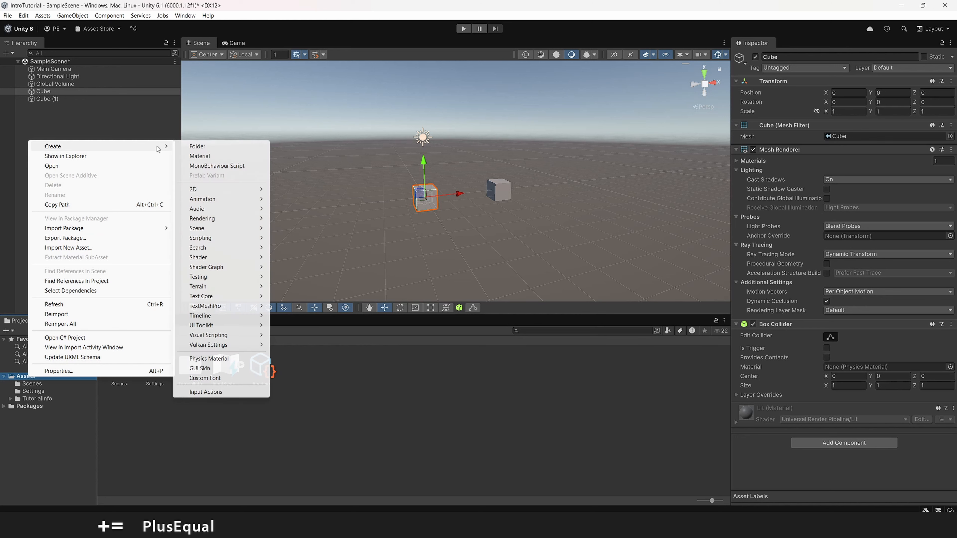
{"action": "left_click", "coordinate": [197, 146]}
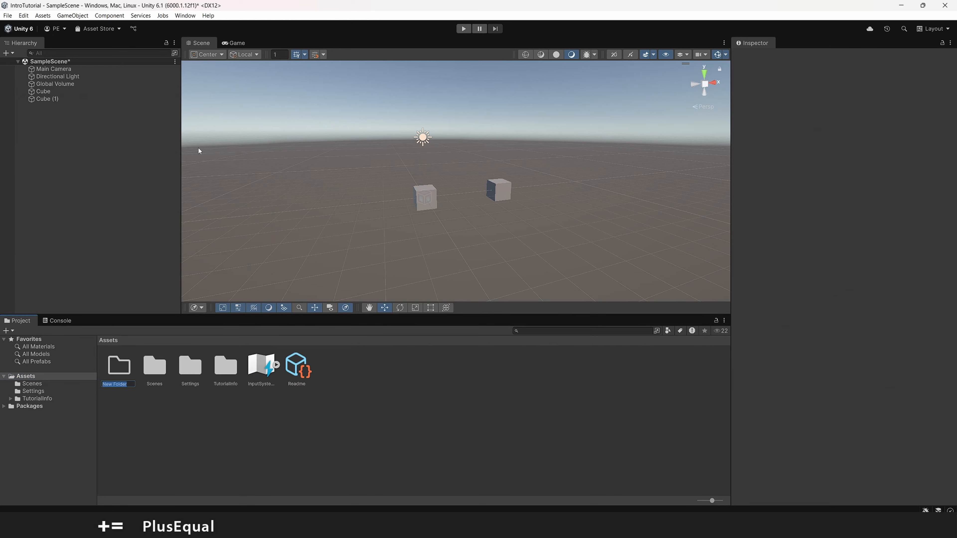
{"action": "type", "text": "Scripts"}
{"action": "key", "text": "Return"}
{"action": "left_click", "coordinate": [38, 399]}
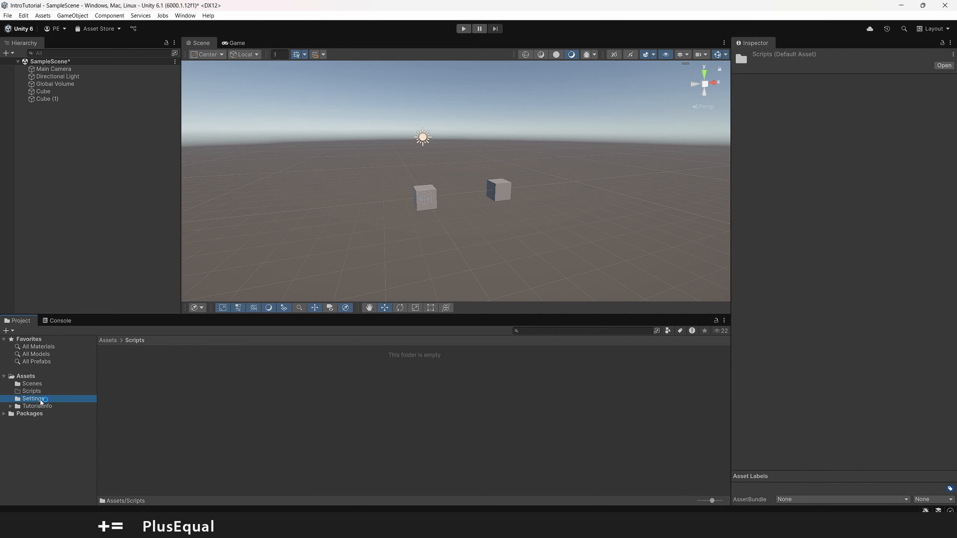
- Open the Scripts folder and examine the asset types that can be created there, such as Scripting, Audio and Animation
{"action": "left_click", "coordinate": [41, 405]}
{"action": "left_click", "coordinate": [37, 392]}
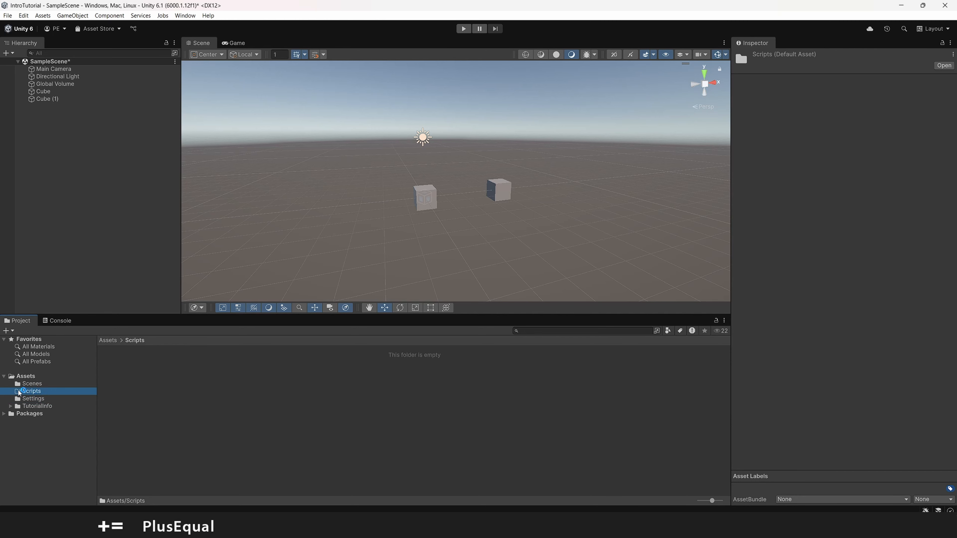
{"action": "right_click", "coordinate": [258, 363]}
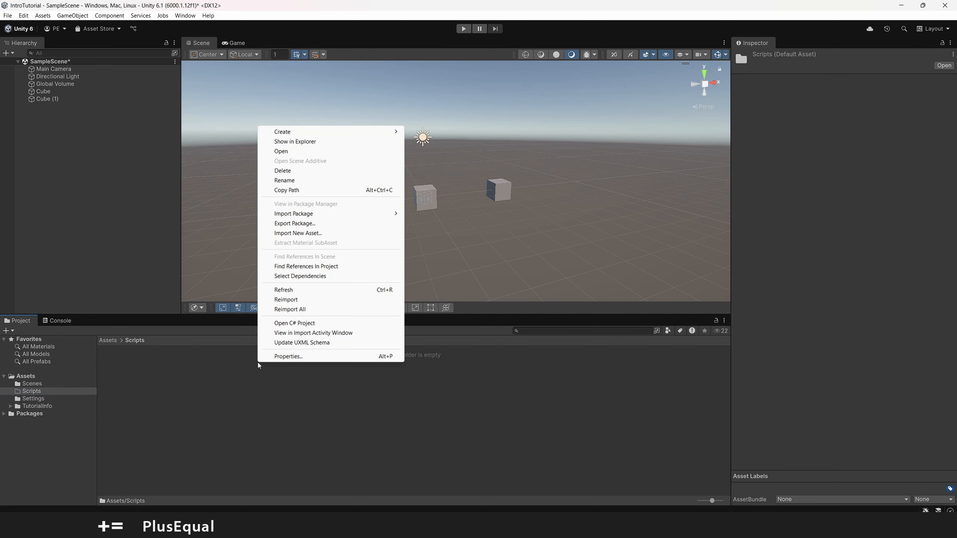
{"action": "mouse_move", "coordinate": [358, 135]}
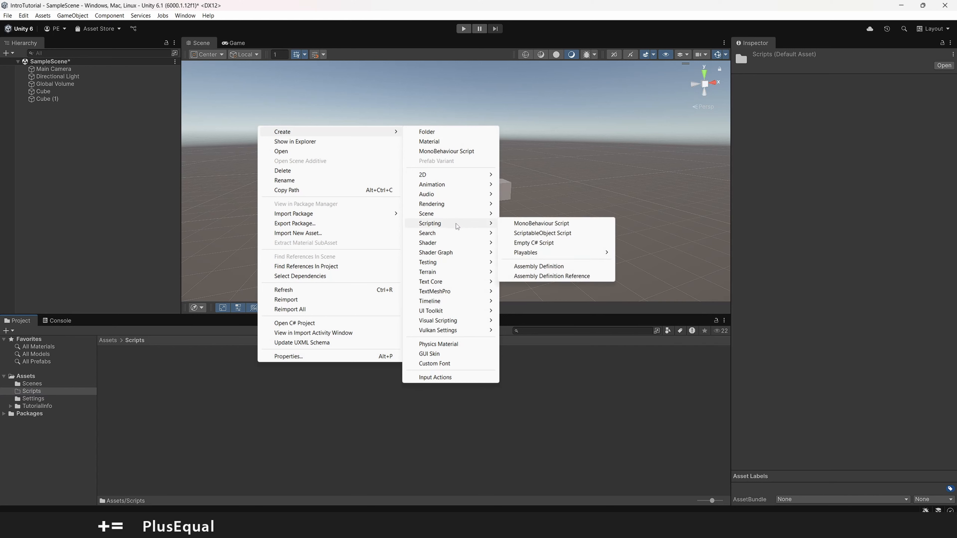
{"action": "mouse_move", "coordinate": [443, 204]}
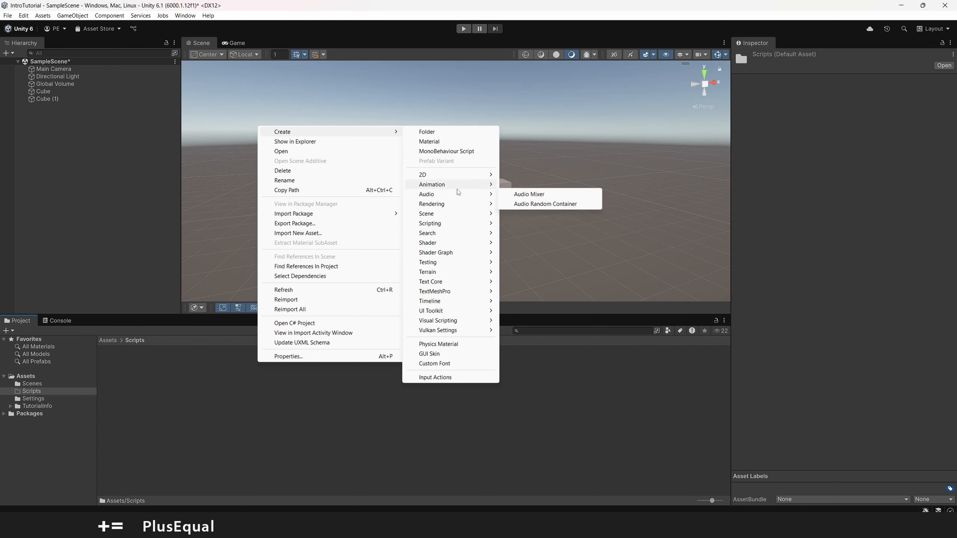
{"action": "mouse_move", "coordinate": [458, 184]}
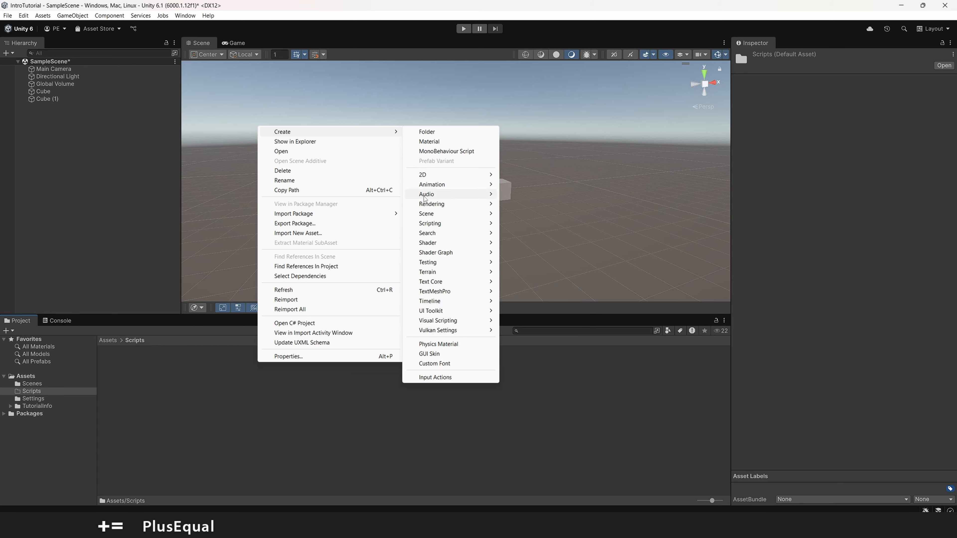
{"action": "left_click", "coordinate": [199, 371]}
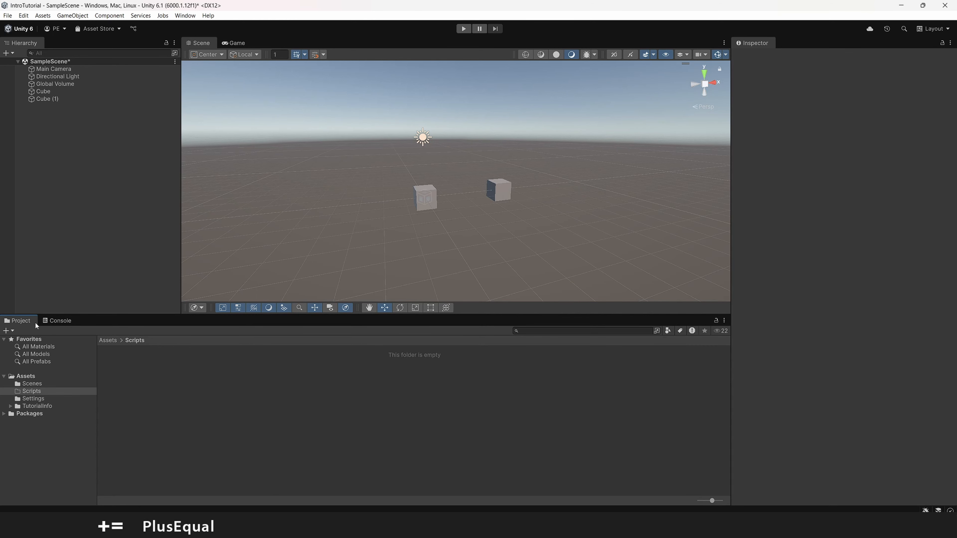
- Display the Console and reset the editor window arrangement to the Default layout
{"action": "left_click", "coordinate": [54, 323]}
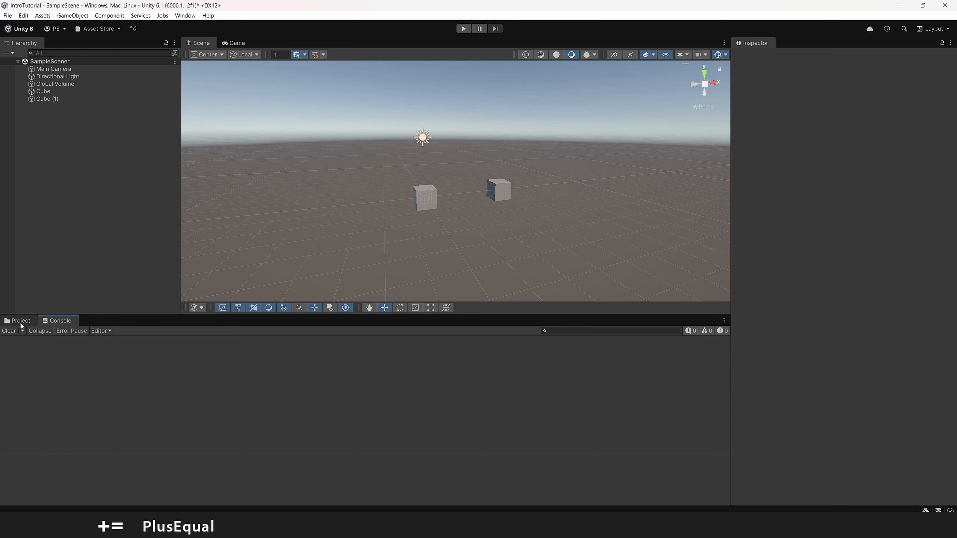
{"action": "left_click", "coordinate": [671, 331]}
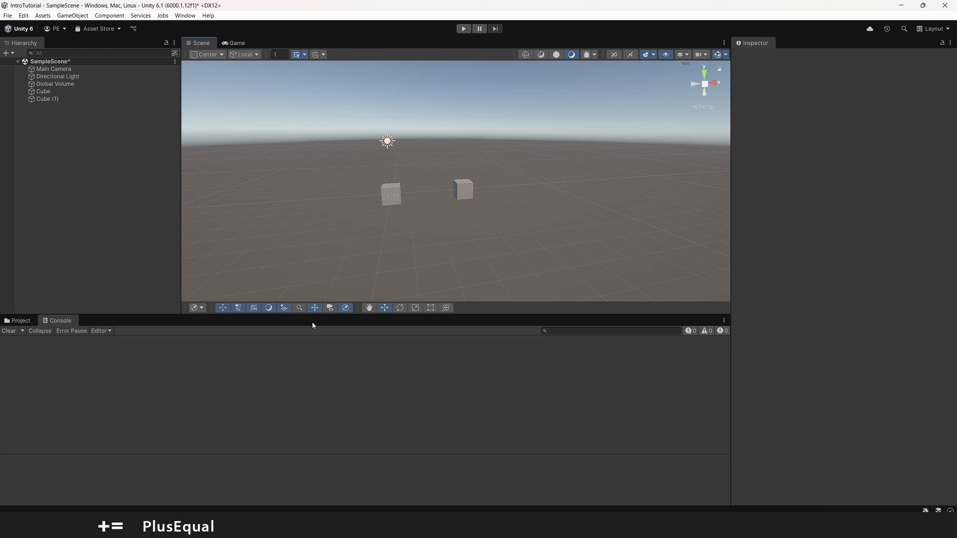
{"action": "left_click", "coordinate": [933, 29]}
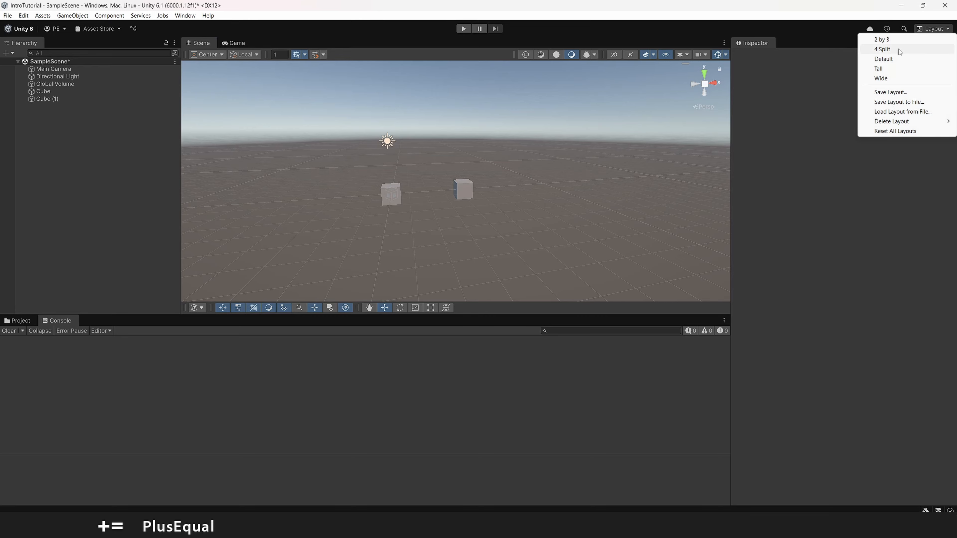
{"action": "left_click", "coordinate": [901, 59]}
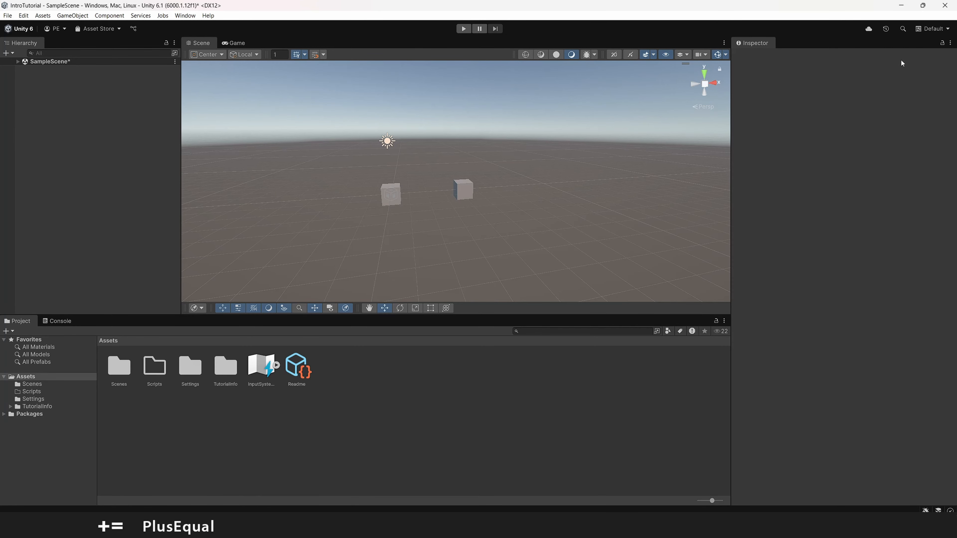
- Try docking the Inspector beside the Hierarchy and the Hierarchy below the Scene view, and restore the Default layout
{"action": "left_click_drag", "start_coordinate": [753, 43], "coordinate": [243, 52]}
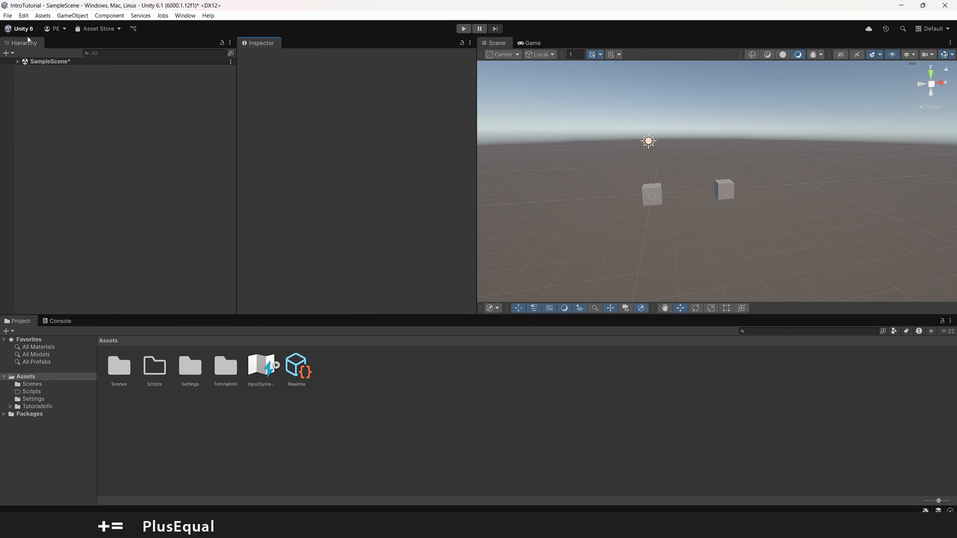
{"action": "left_click_drag", "start_coordinate": [29, 39], "coordinate": [646, 259]}
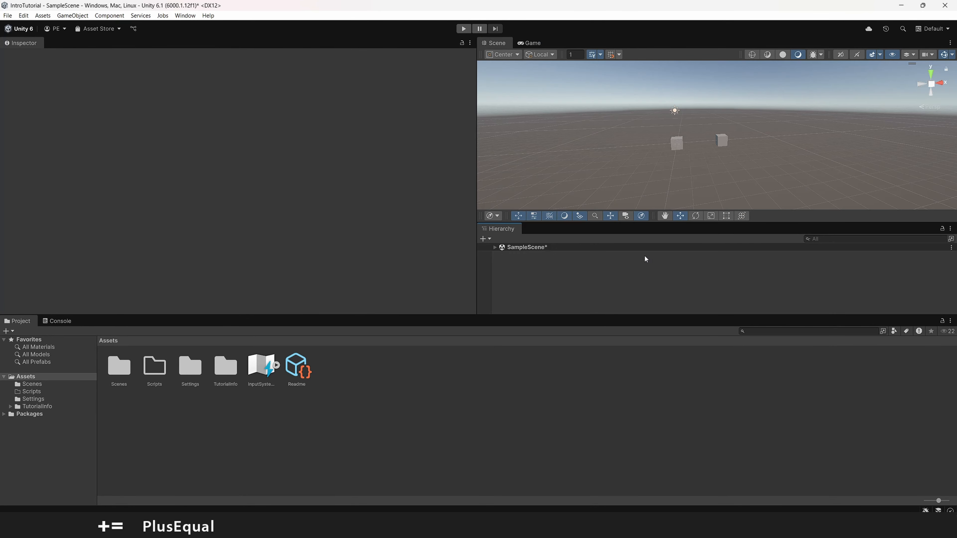
{"action": "left_click", "coordinate": [931, 31]}
{"action": "left_click", "coordinate": [893, 59]}
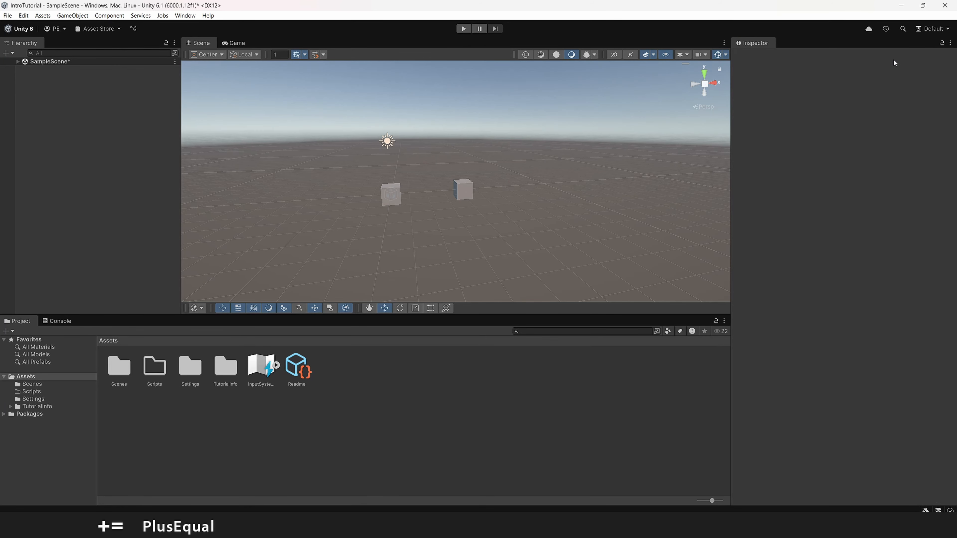